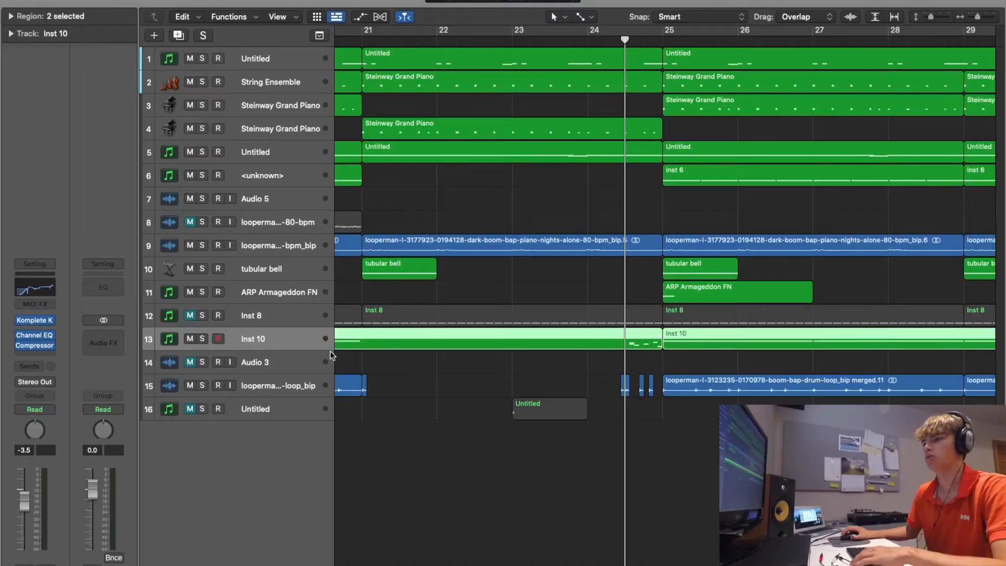
Step: Solo the Inst 10 track and examine its Komplete Kontrol drum instrument, closing the plug-in window again
{"action": "left_click", "coordinate": [201, 340]}
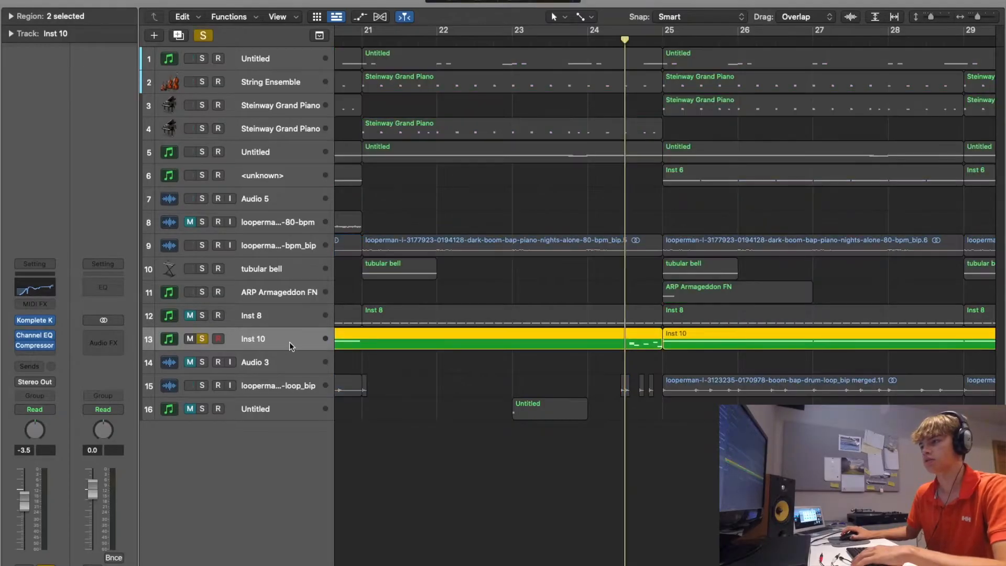
{"action": "key", "text": "v"}
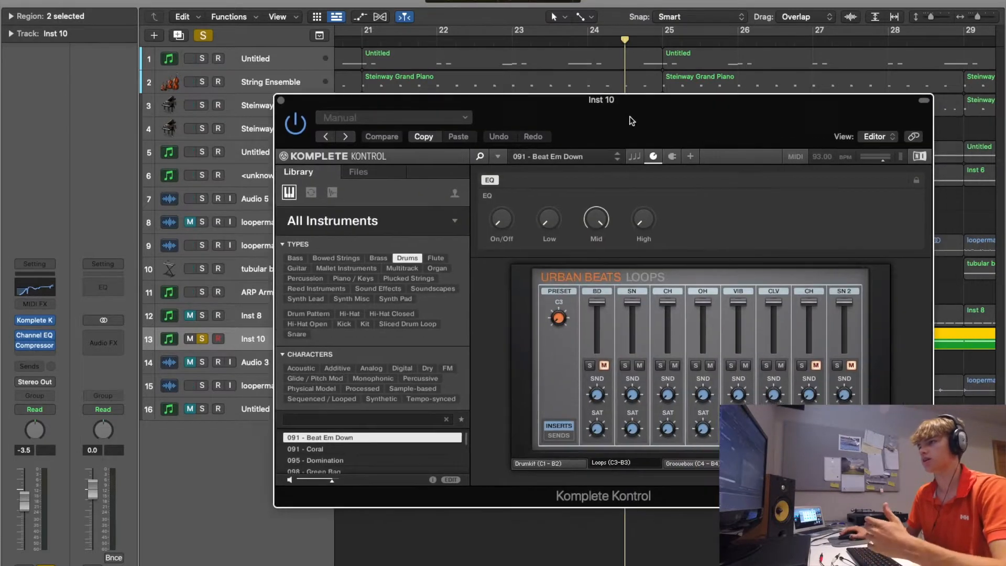
{"action": "left_click_drag", "start_coordinate": [631, 121], "coordinate": [603, 103]}
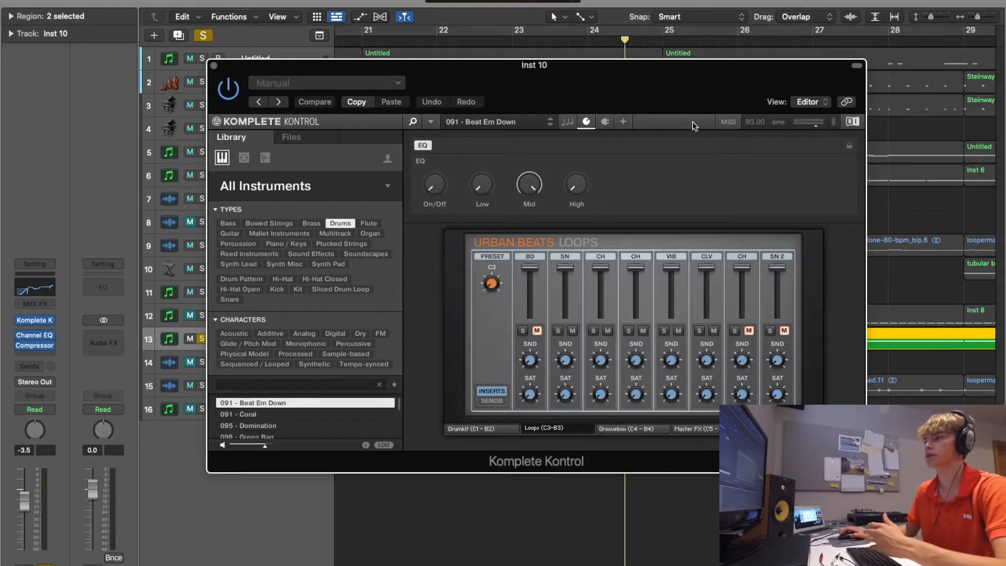
{"action": "key", "text": "super+w"}
Step: Open the Inst 10 region before bar 25 in the Piano Roll and audition the pitch of its sustained loop note
{"action": "double_click", "coordinate": [641, 341]}
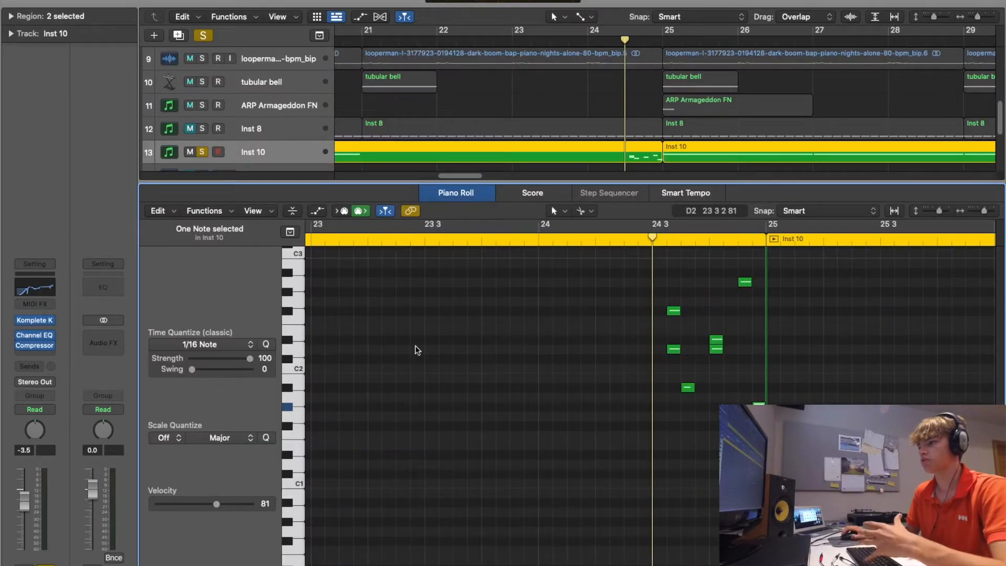
{"action": "scroll", "coordinate": [460, 370], "scroll_direction": "up", "scroll_amount": 2}
{"action": "scroll", "coordinate": [460, 370], "scroll_direction": "up", "scroll_amount": 5}
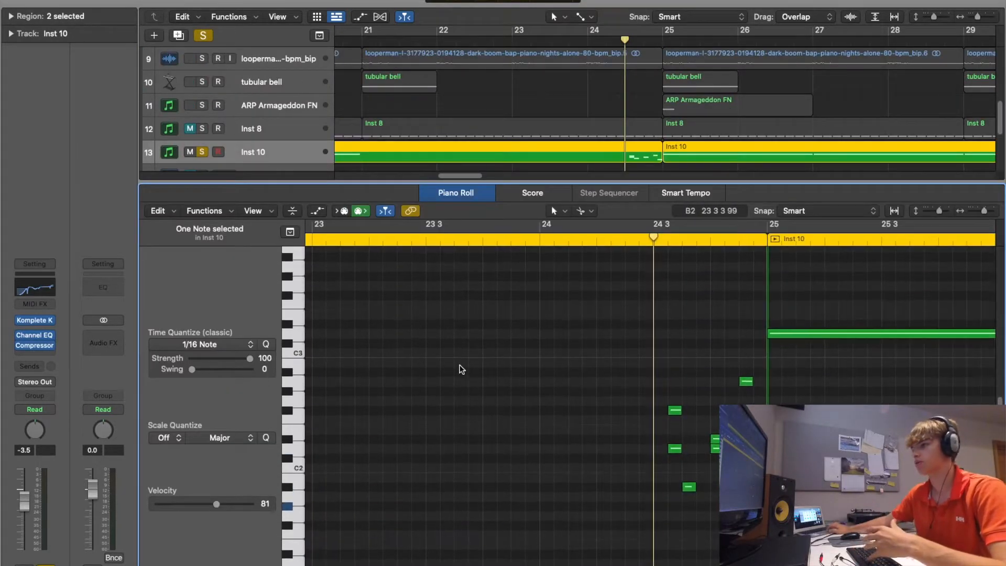
{"action": "left_click", "coordinate": [289, 336]}
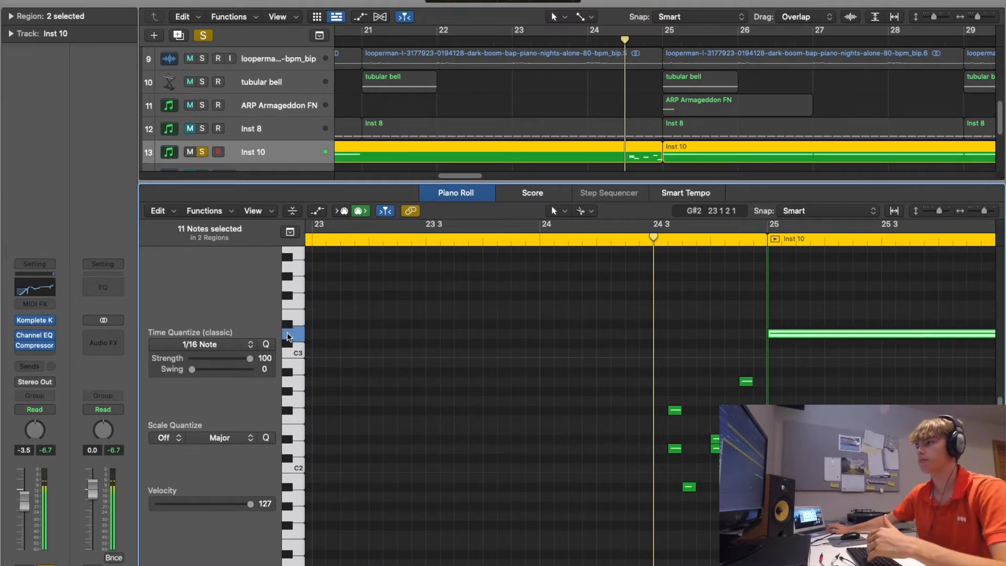
Step: Solo the looperman boom-bap drum loop track alongside Inst 10 and play both from bar 17
{"action": "scroll", "coordinate": [476, 119], "scroll_direction": "down", "scroll_amount": 5}
{"action": "scroll", "coordinate": [267, 109], "scroll_direction": "left", "scroll_amount": 10}
{"action": "scroll", "coordinate": [262, 105], "scroll_direction": "left", "scroll_amount": 2}
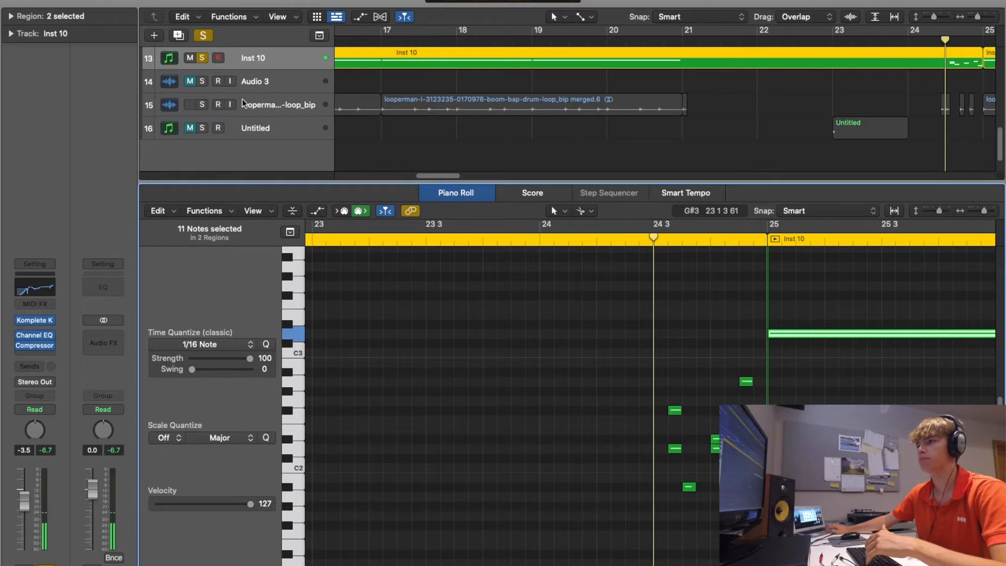
{"action": "left_click", "coordinate": [203, 104]}
{"action": "key", "text": "space"}
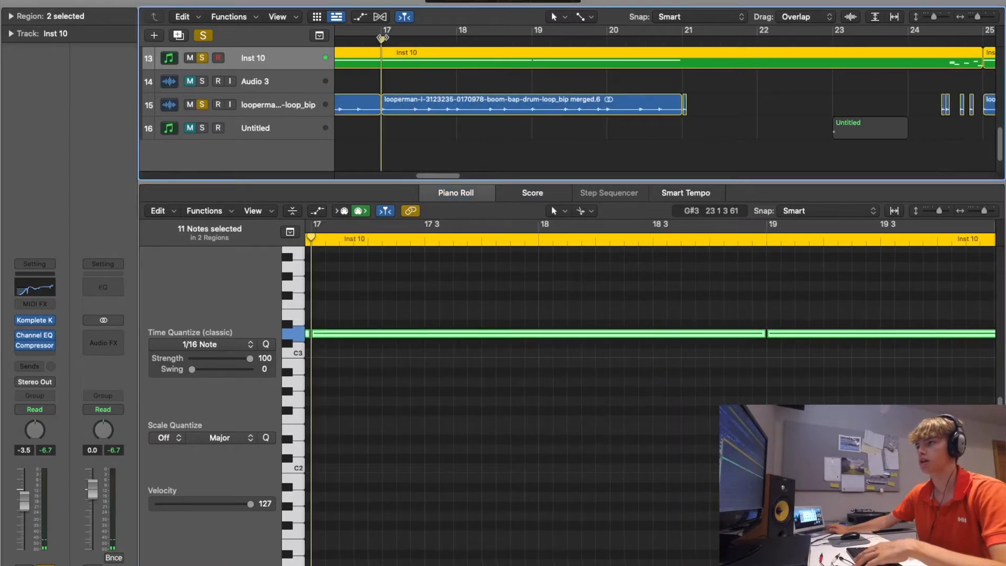
Step: Compare the drum loop alone and layered with Inst 10 by toggling Inst 10's solo during playback, and clear the solos
{"action": "left_click", "coordinate": [204, 58]}
{"action": "key", "text": "space"}
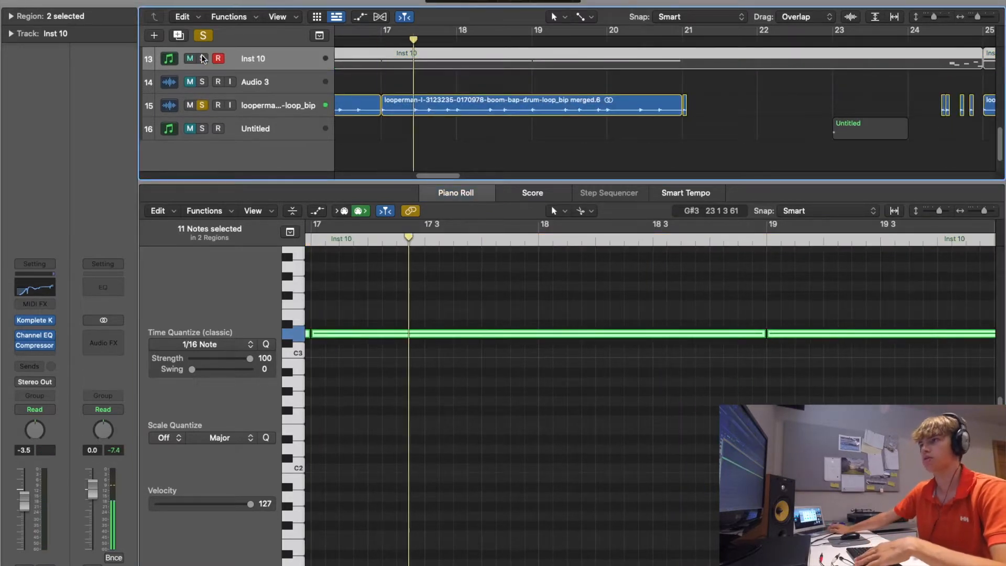
{"action": "left_click", "coordinate": [204, 58]}
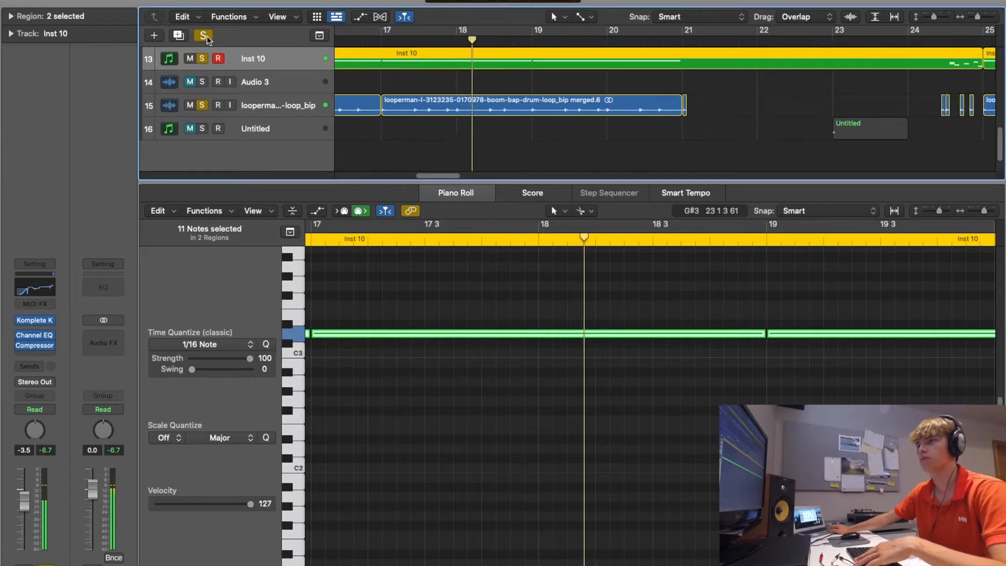
{"action": "left_click", "coordinate": [204, 35]}
{"action": "key", "text": "e"}
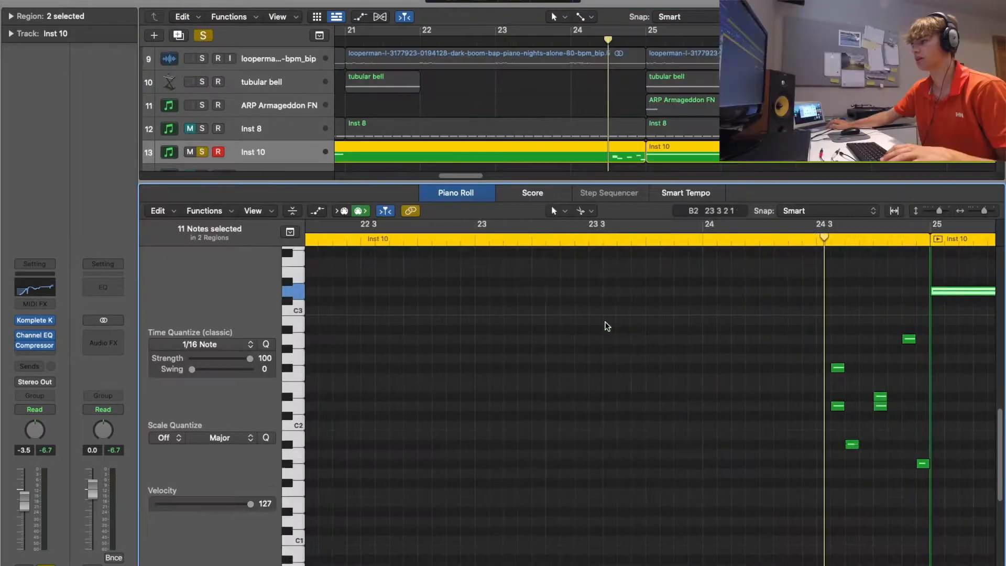
Step: Audition individual drum notes of the Inst 10 fill between bar 24 beat 3 and bar 25 in the Piano Roll
{"action": "scroll", "coordinate": [606, 325], "scroll_direction": "right", "scroll_amount": 3}
{"action": "left_click", "coordinate": [749, 373]}
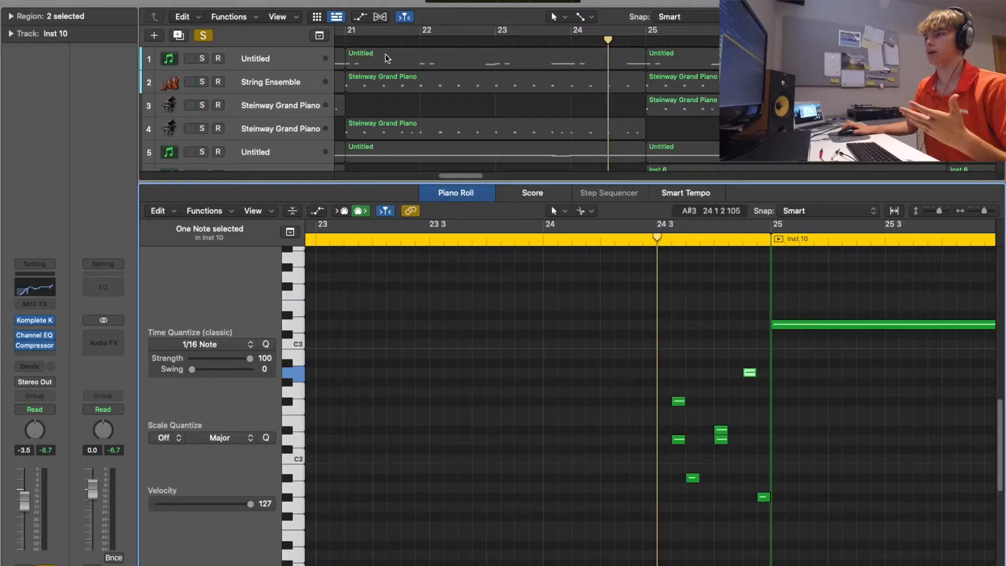
{"action": "scroll", "coordinate": [592, 152], "scroll_direction": "down", "scroll_amount": 8}
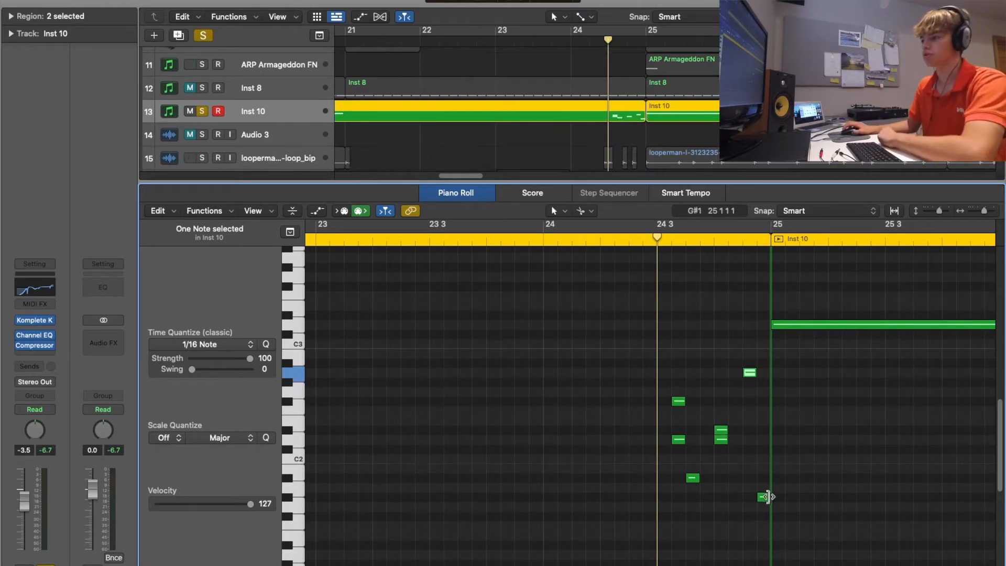
{"action": "left_click", "coordinate": [678, 441]}
{"action": "left_click", "coordinate": [766, 495]}
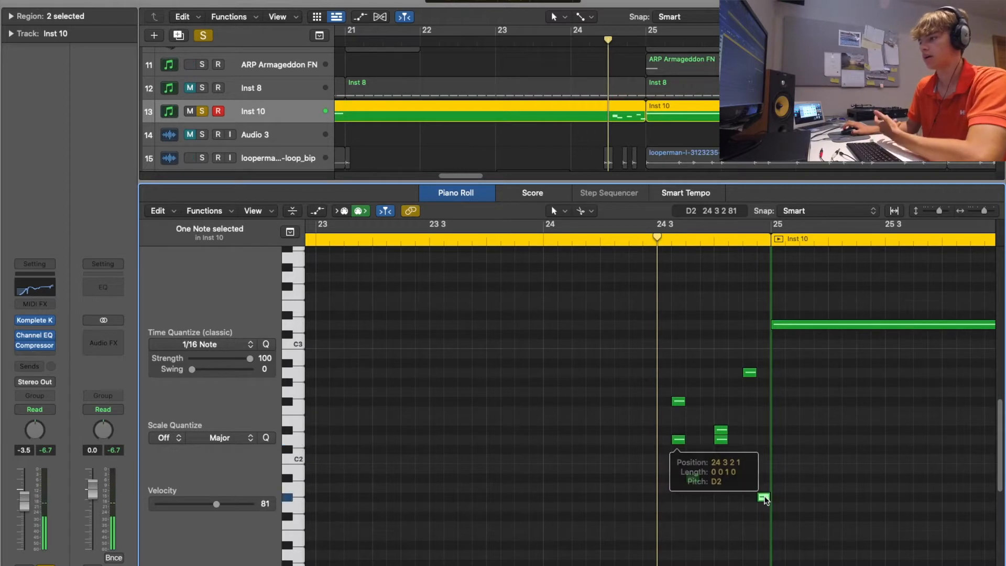
{"action": "left_click", "coordinate": [680, 402]}
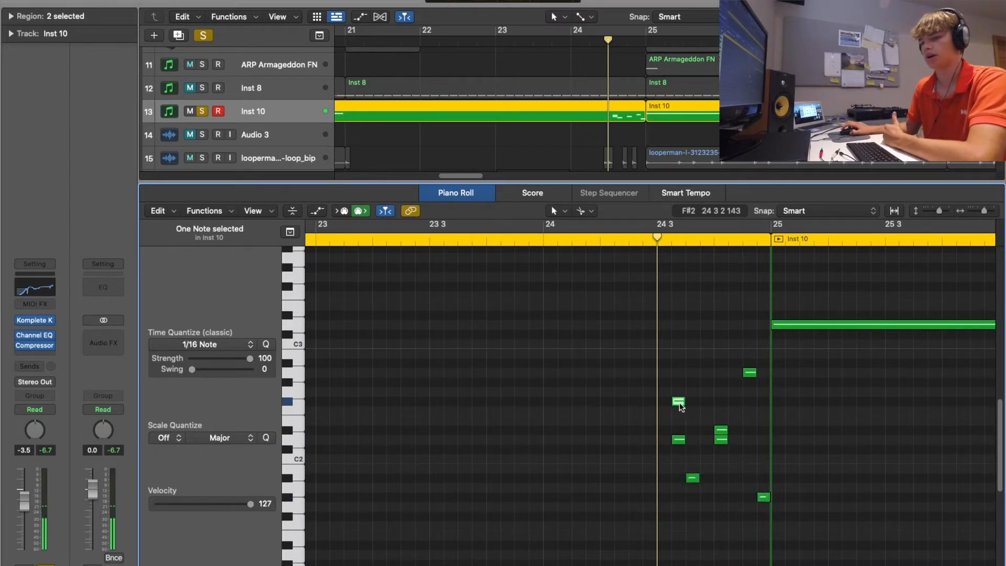
{"action": "left_click", "coordinate": [752, 374]}
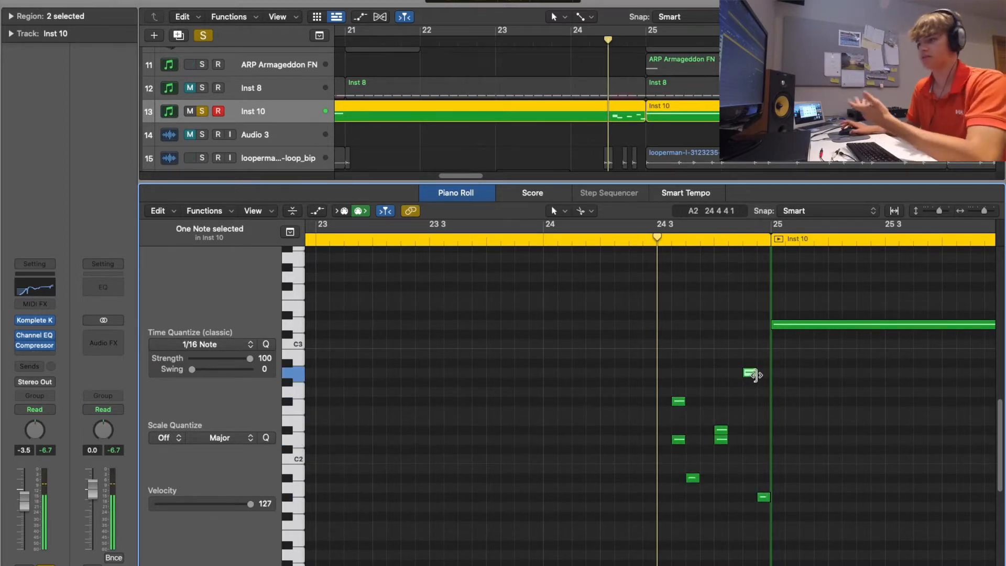
{"action": "scroll", "coordinate": [621, 303], "scroll_direction": "down", "scroll_amount": 2}
{"action": "scroll", "coordinate": [301, 130], "scroll_direction": "down", "scroll_amount": 2}
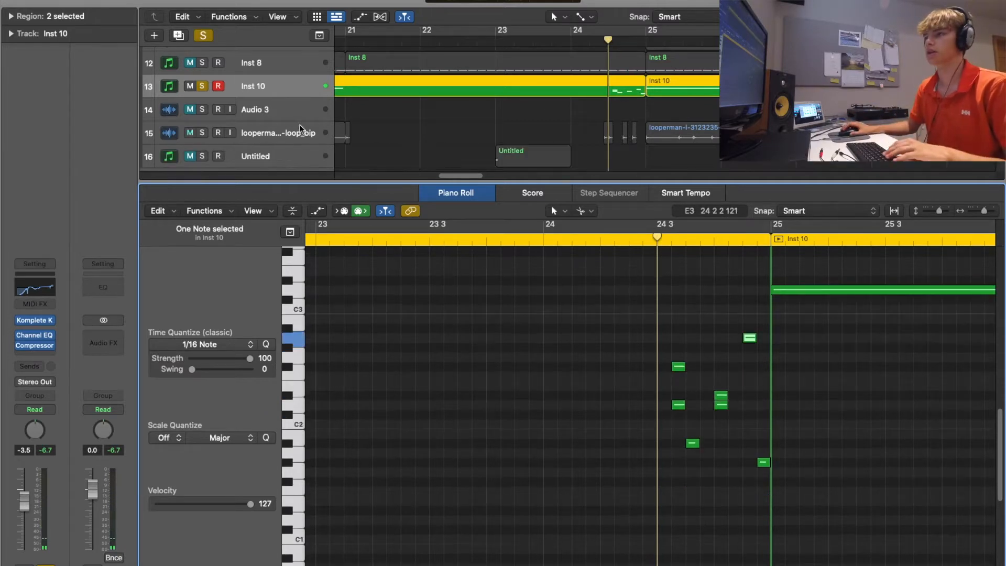
Step: Solo the looperman drum loop track together with Inst 10 and play the layered fill from bar 24 beat 3
{"action": "left_click", "coordinate": [203, 134]}
{"action": "key", "text": "space"}
{"action": "left_click_drag", "start_coordinate": [644, 237], "coordinate": [654, 236]}
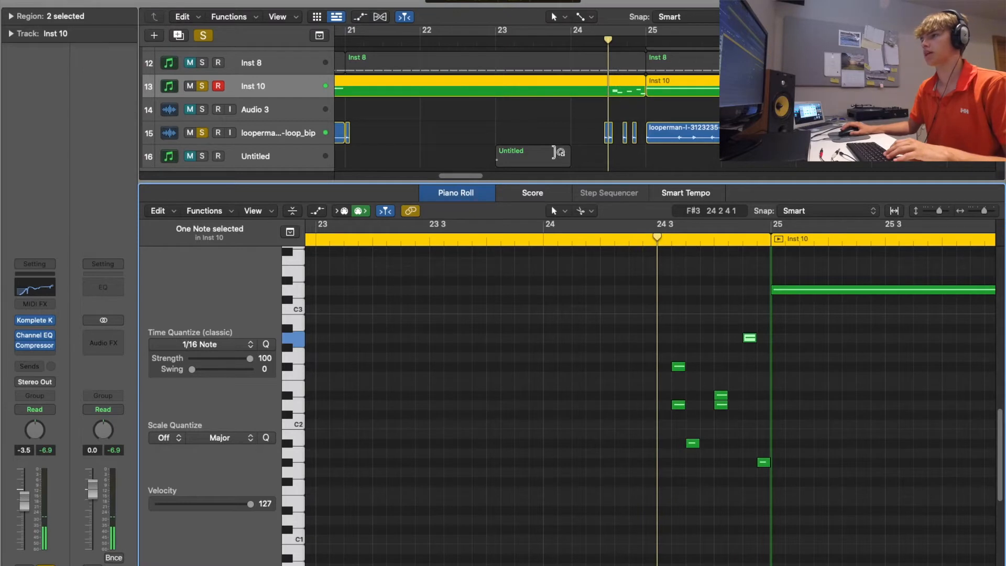
Step: Listen to the drum loop's chopped hits before bar 25 without Inst 10, and clear the drum loop's solo
{"action": "left_click", "coordinate": [203, 86]}
{"action": "left_click", "coordinate": [600, 43]}
{"action": "key", "text": "space"}
{"action": "key", "text": "space"}
{"action": "left_click", "coordinate": [603, 43]}
{"action": "left_click_drag", "start_coordinate": [606, 42], "coordinate": [599, 42]}
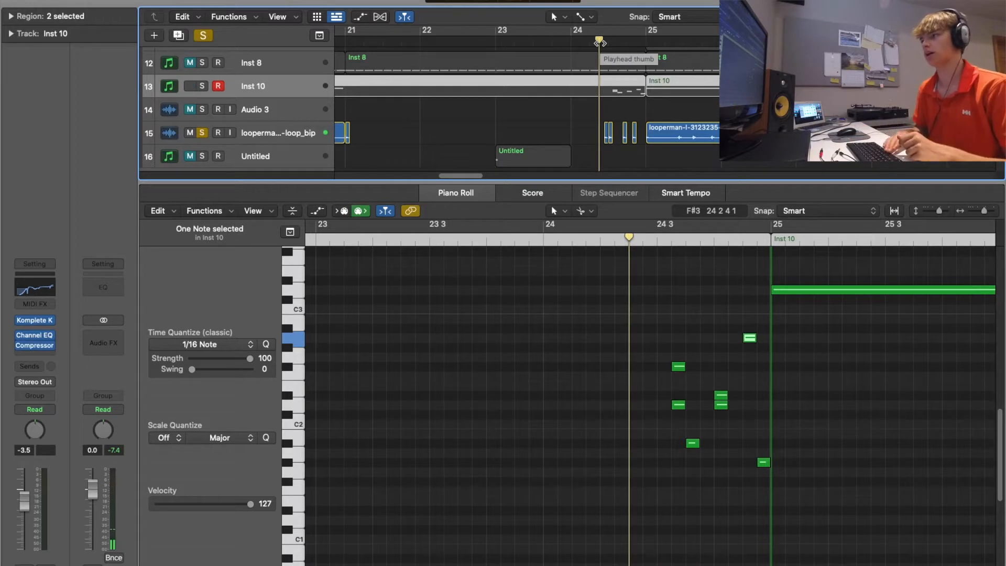
{"action": "key", "text": "space"}
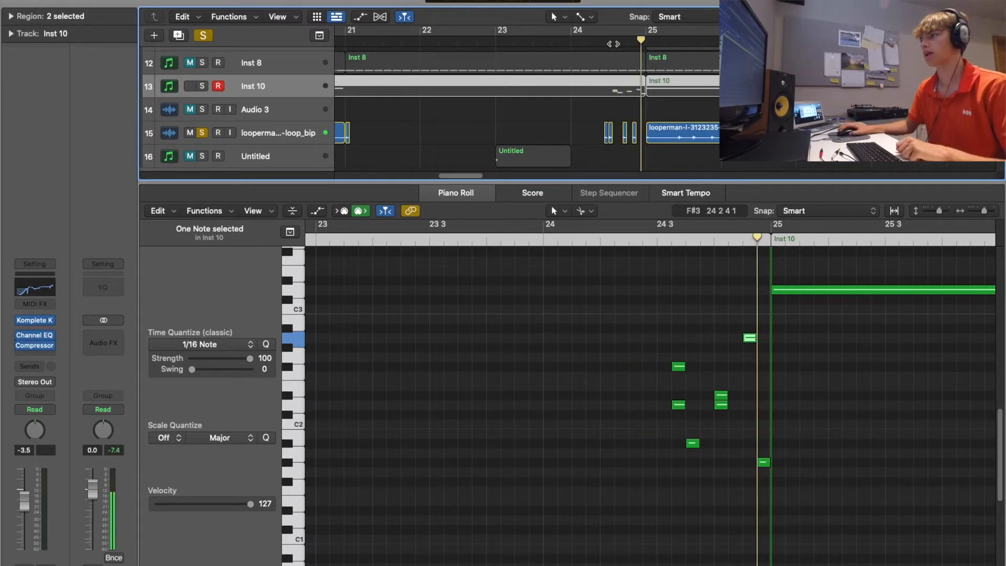
{"action": "key", "text": "space"}
{"action": "left_click", "coordinate": [612, 44]}
{"action": "left_click", "coordinate": [202, 133]}
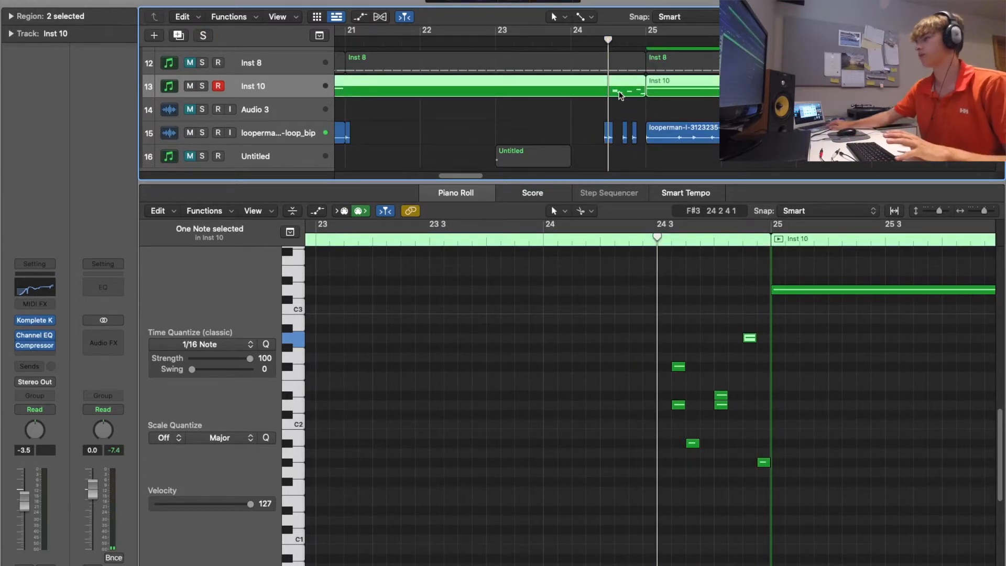
Step: Examine the chopped drum loop regions around bar 24 beat 3 up close and play them soloed with Inst 10
{"action": "key", "text": "super+Right"}
{"action": "key", "text": "super+Right"}
{"action": "key", "text": "super+Right"}
{"action": "key", "text": "super+Right"}
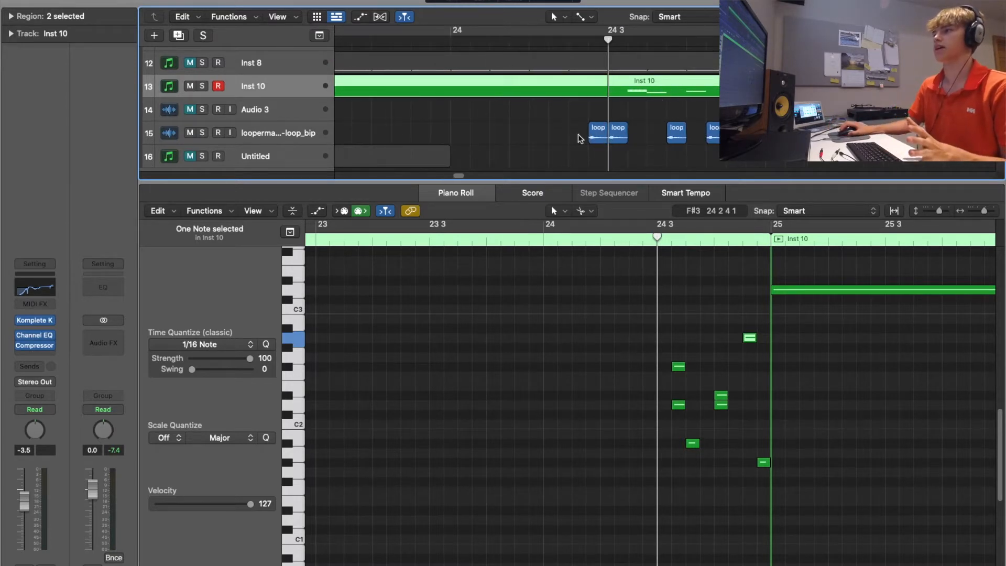
{"action": "left_click", "coordinate": [203, 113]}
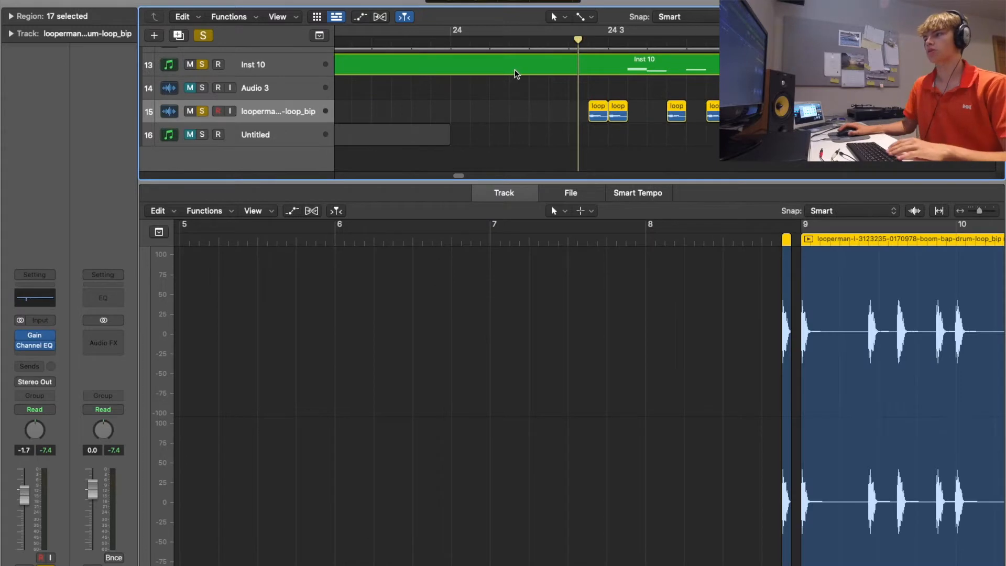
{"action": "key", "text": "space"}
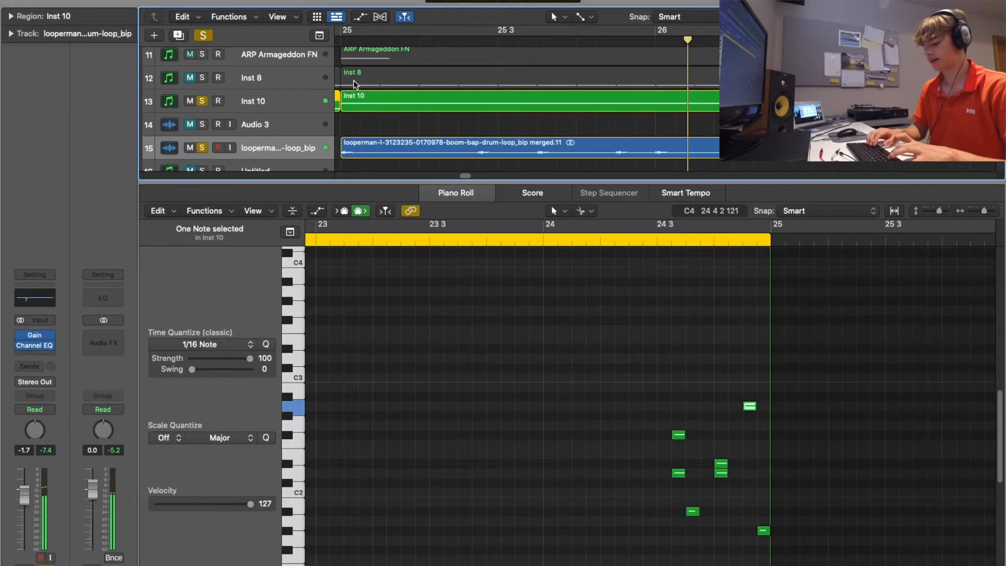
Step: Clear all solos and play the full arrangement from bar 25
{"action": "key", "text": "x"}
{"action": "key", "text": "x"}
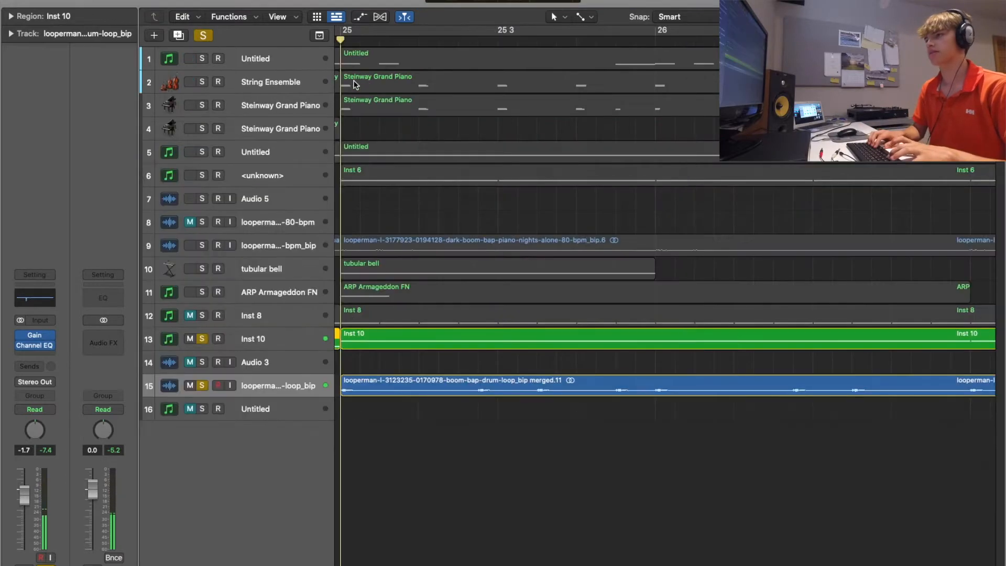
{"action": "left_click", "coordinate": [204, 31]}
{"action": "key", "text": "space"}
{"action": "scroll", "coordinate": [493, 154], "scroll_direction": "down", "scroll_amount": 5}
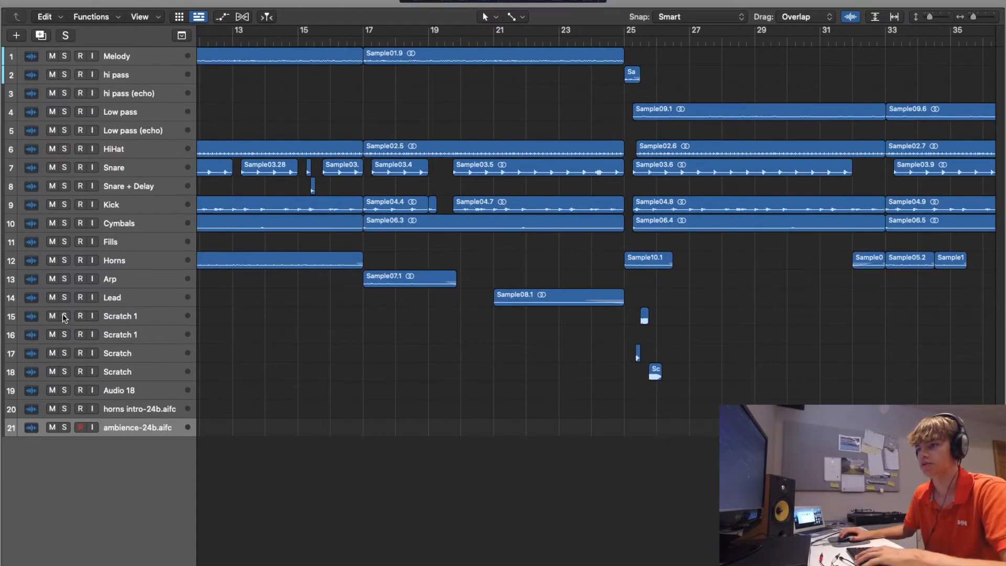
Step: Solo the four scratch tracks and play the scratches from bar 25, on their own and in the full mix
{"action": "left_click_drag", "start_coordinate": [62, 314], "coordinate": [58, 338]}
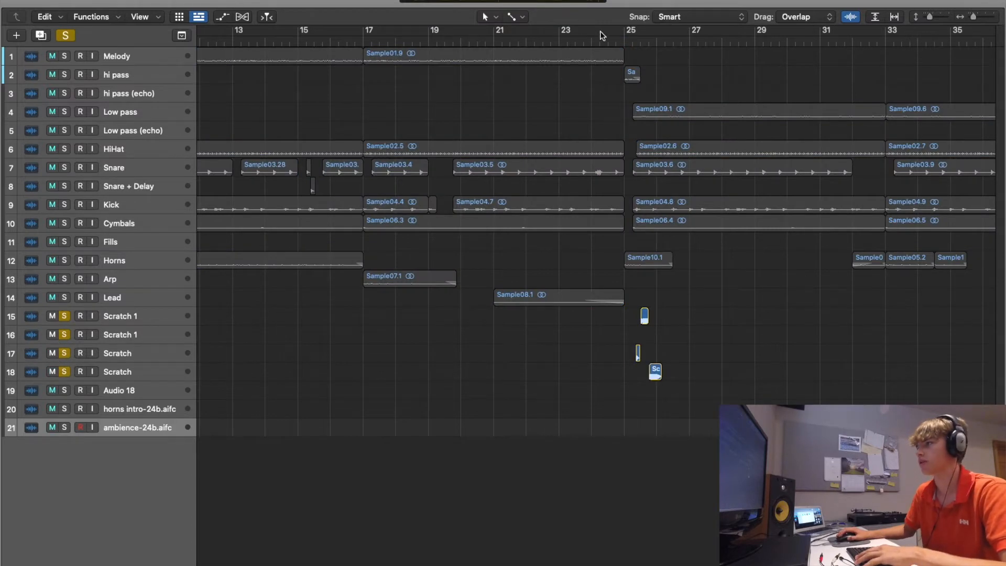
{"action": "left_click", "coordinate": [621, 44]}
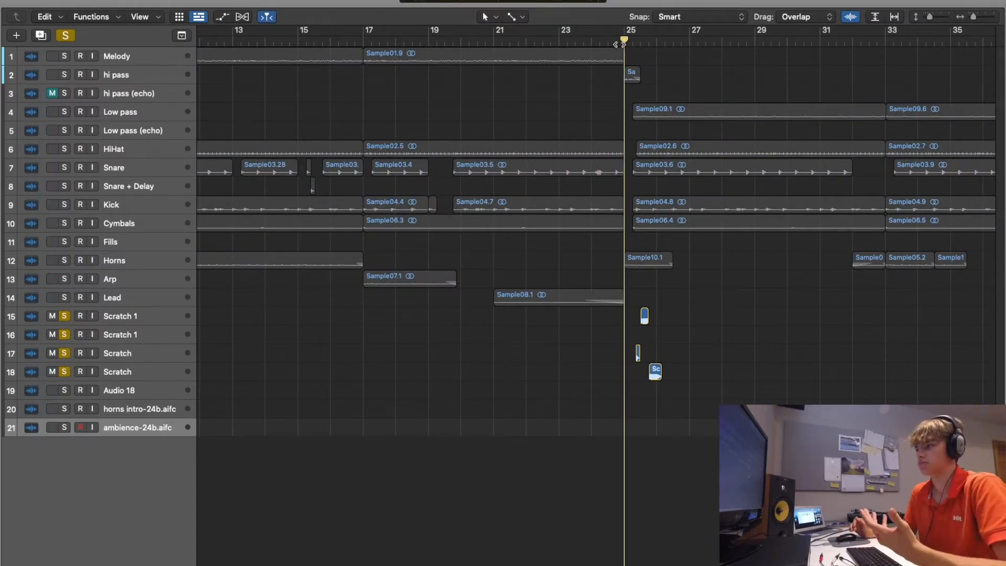
{"action": "key", "text": "space"}
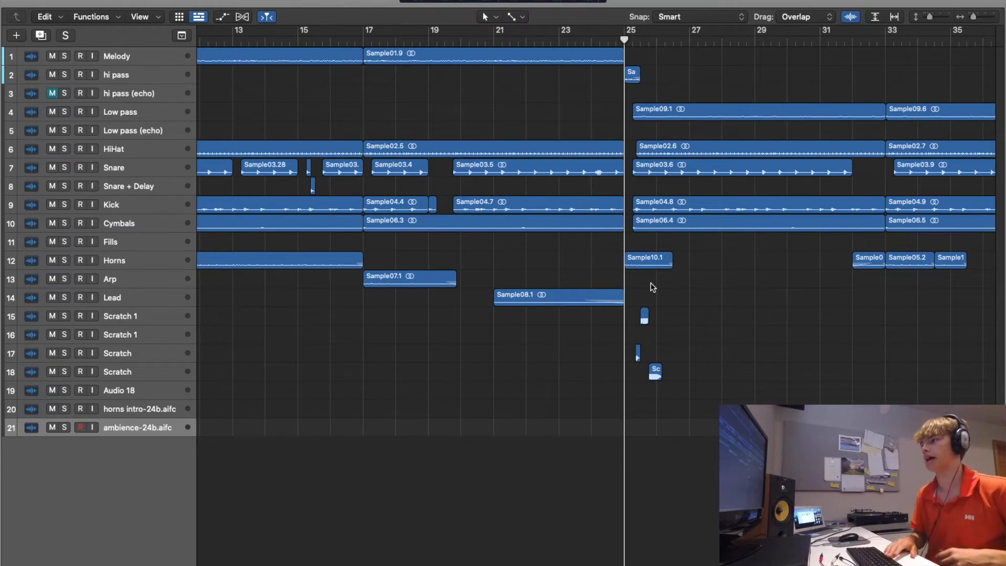
{"action": "key", "text": "space"}
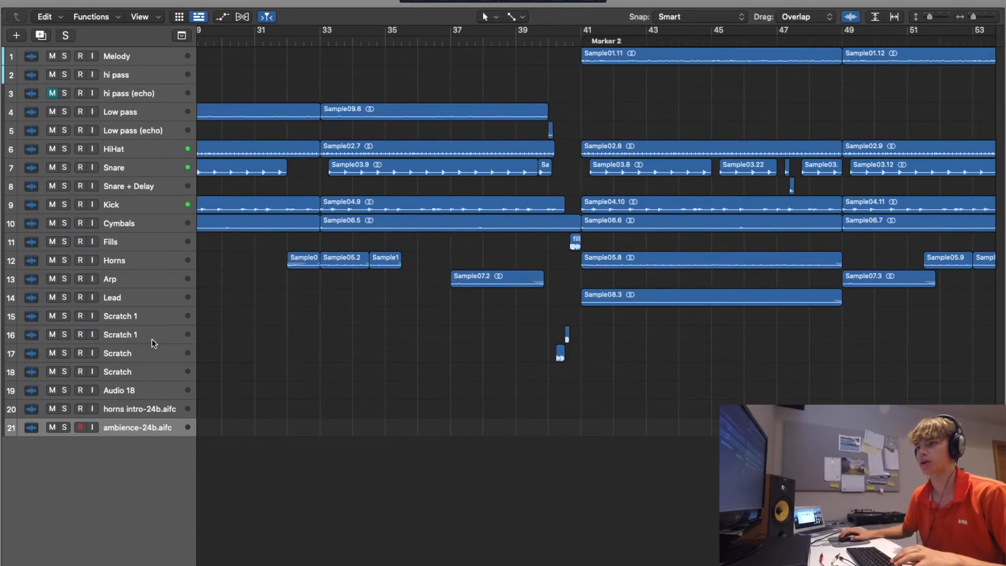
Step: Solo tracks 15 to 20, play the scratches leading into Marker 2 from about bar 40, and unsolo those tracks
{"action": "left_click_drag", "start_coordinate": [64, 316], "coordinate": [64, 409]}
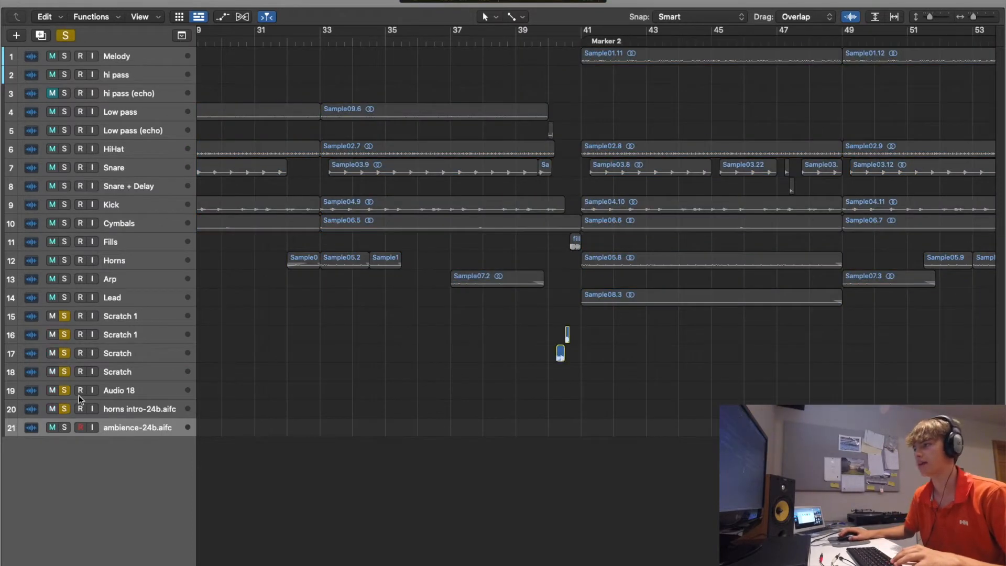
{"action": "left_click", "coordinate": [545, 44]}
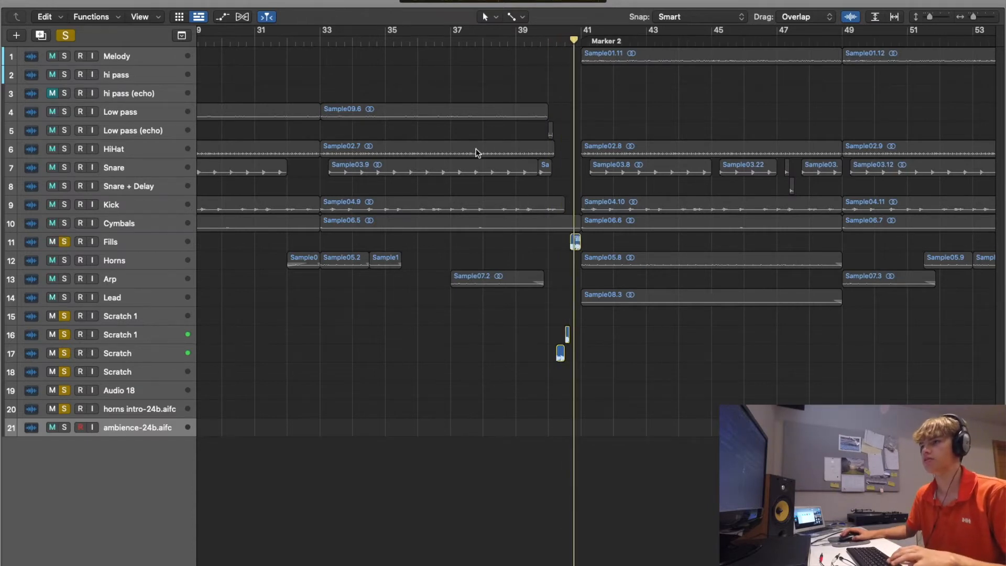
{"action": "left_click_drag", "start_coordinate": [64, 316], "coordinate": [67, 409]}
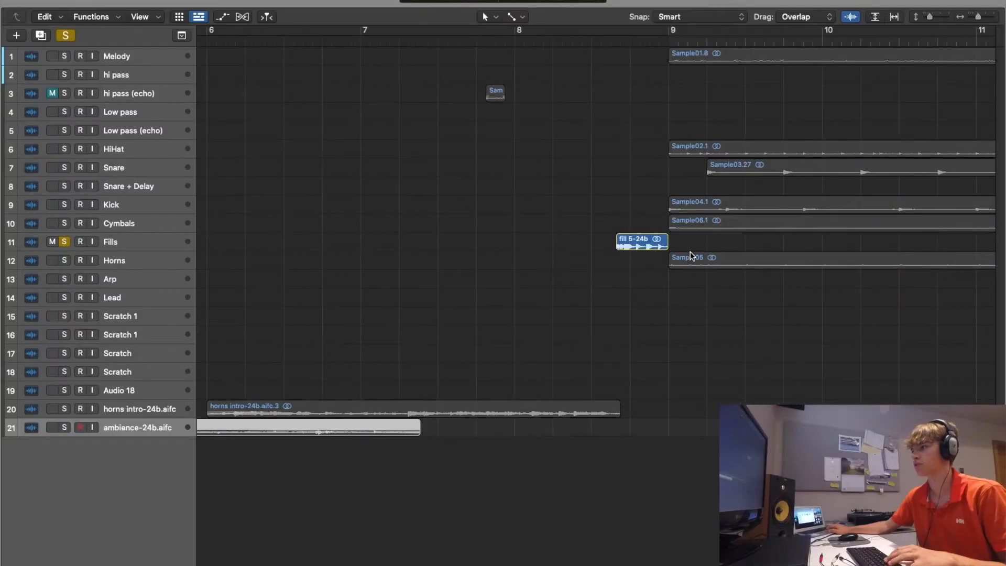
Step: Play the soloed drum fill region just before bar 9, clear the solo, and reposition playback before a section change
{"action": "double_click", "coordinate": [613, 43]}
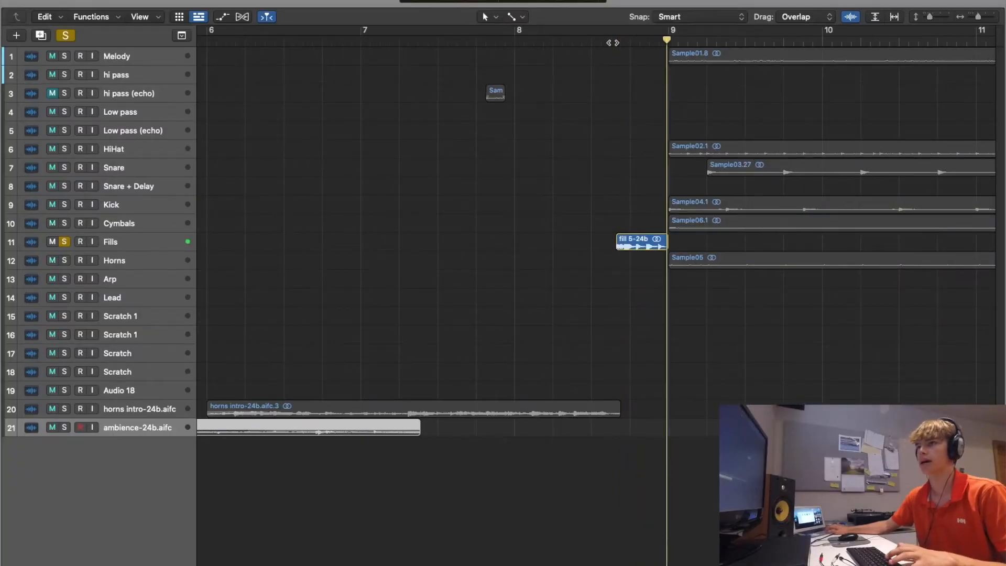
{"action": "left_click", "coordinate": [66, 35]}
{"action": "left_click", "coordinate": [602, 38]}
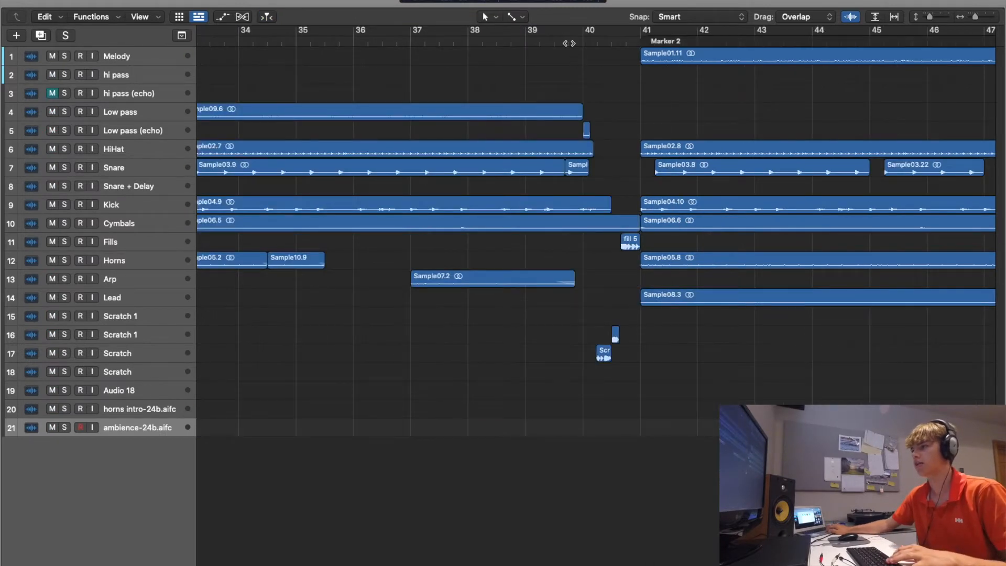
Step: Play the full arrangement through two section changes, starting from about bar 39 and from about bar 56
{"action": "double_click", "coordinate": [560, 41]}
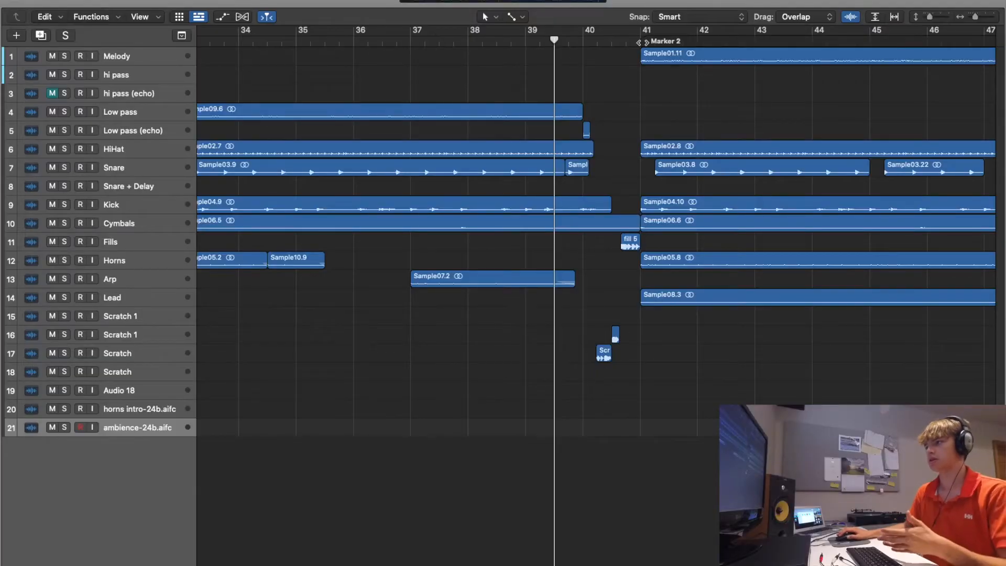
{"action": "key", "text": "space"}
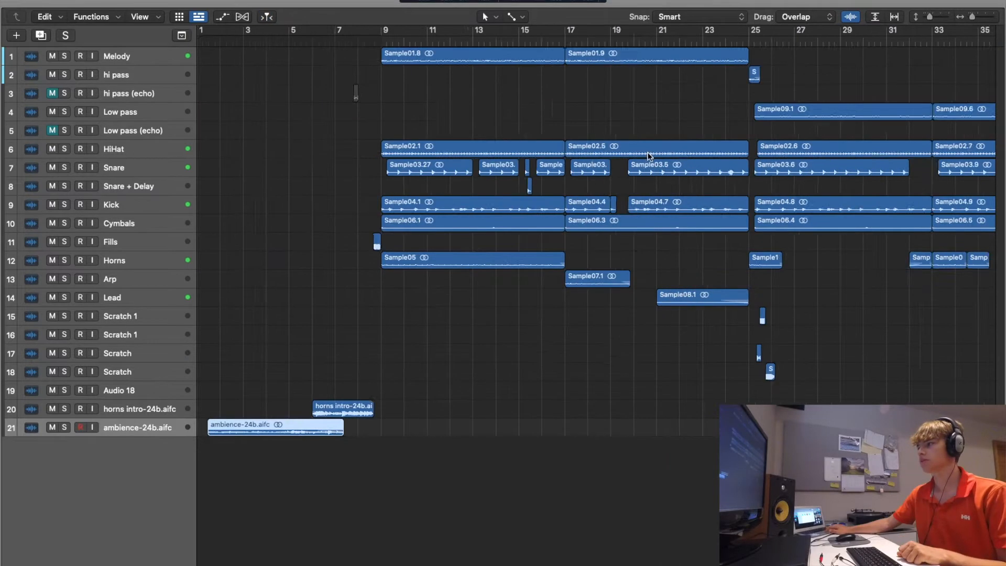
{"action": "scroll", "coordinate": [648, 152], "scroll_direction": "up", "scroll_amount": 2}
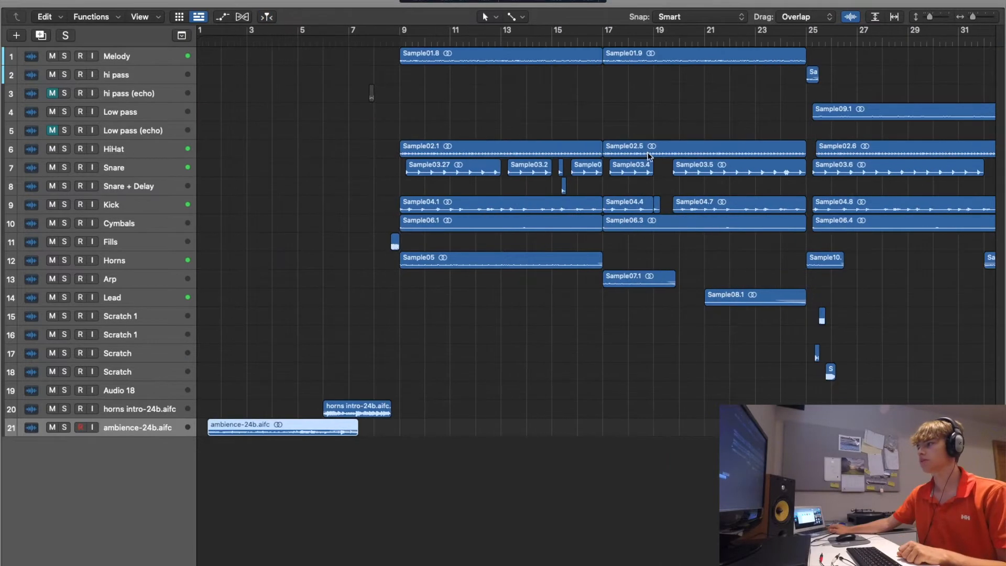
{"action": "scroll", "coordinate": [566, 286], "scroll_direction": "right", "scroll_amount": 15}
{"action": "scroll", "coordinate": [566, 290], "scroll_direction": "right", "scroll_amount": 2}
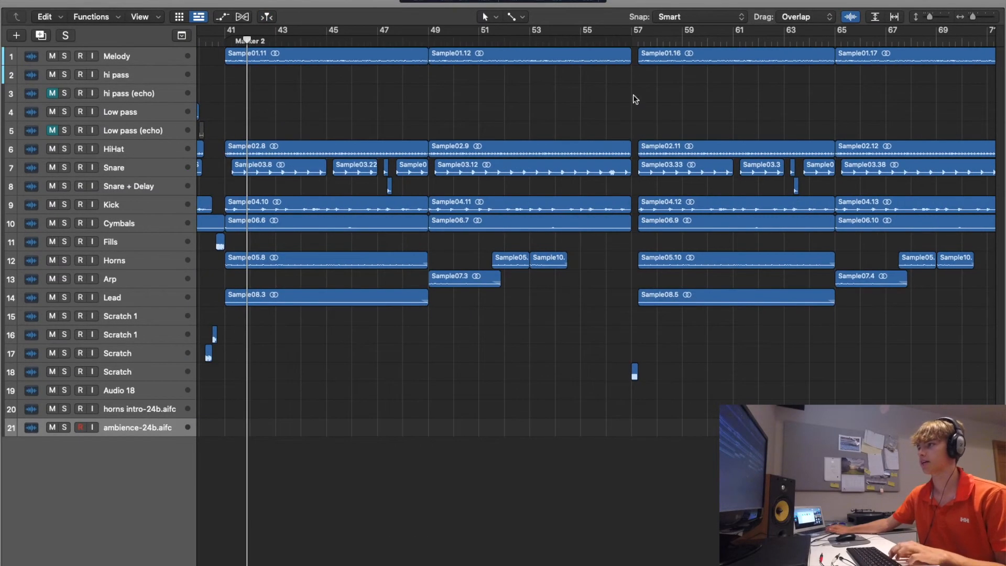
{"action": "left_click", "coordinate": [619, 41]}
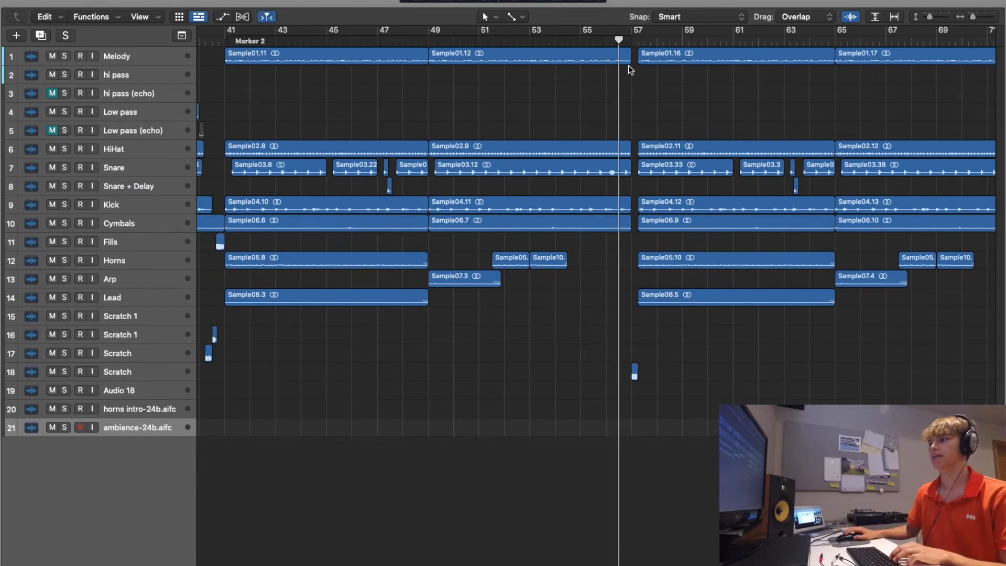
{"action": "key", "text": "space"}
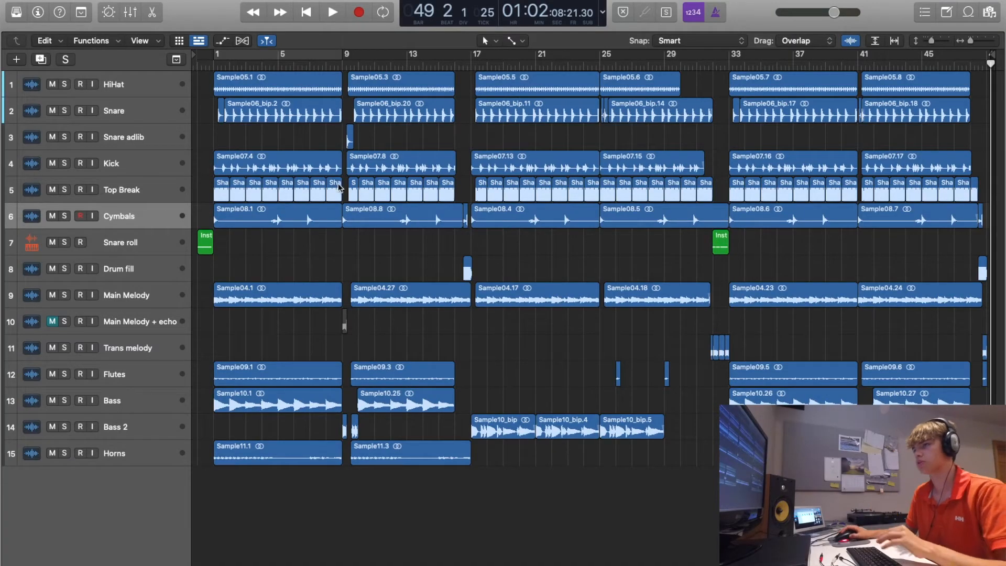
Step: Play the second project's intro from before bar 1, first in the full mix and again with only the Snare track soloed
{"action": "left_click", "coordinate": [197, 65]}
{"action": "key", "text": "space"}
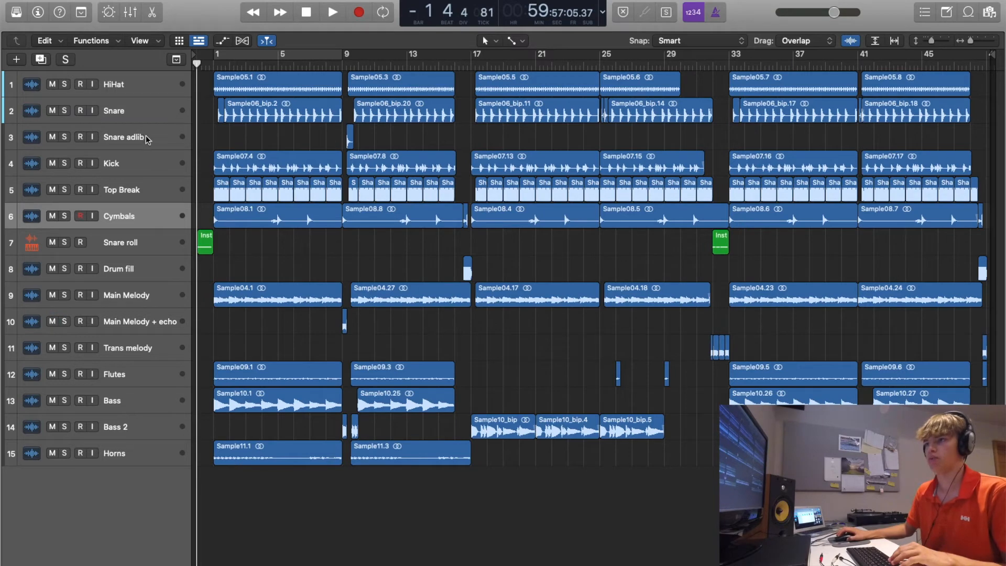
{"action": "left_click", "coordinate": [126, 251]}
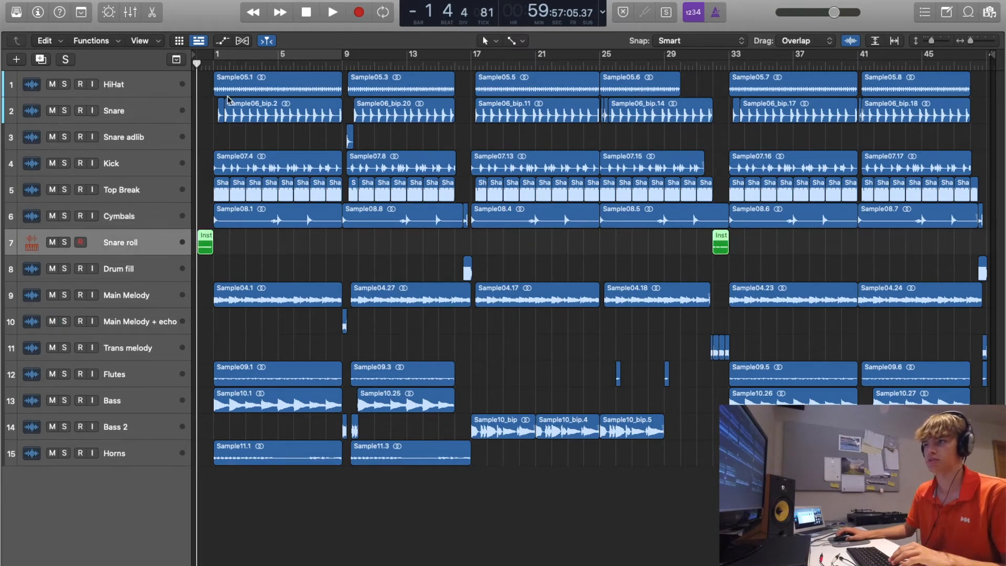
{"action": "left_click", "coordinate": [64, 110]}
{"action": "key", "text": "space"}
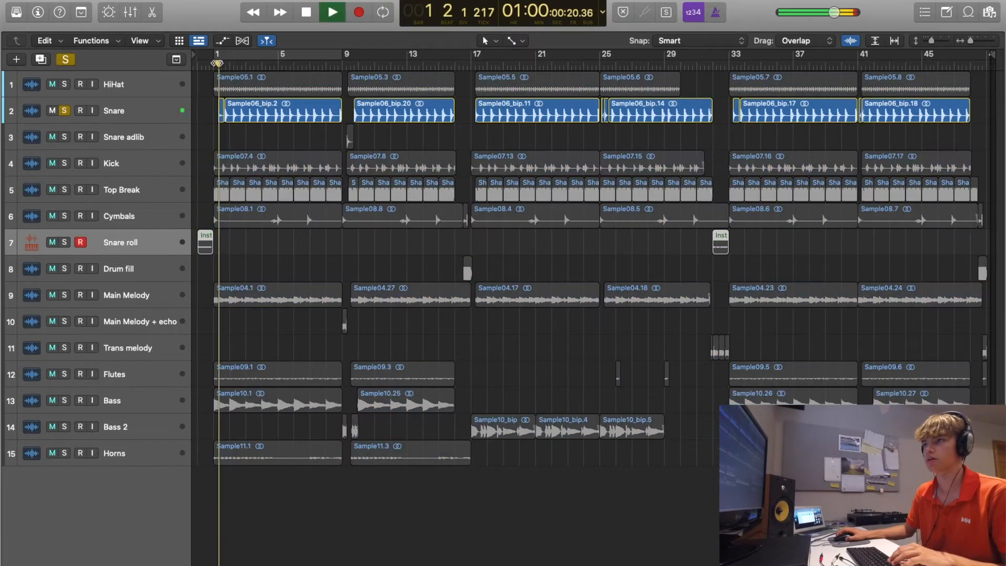
{"action": "key", "text": "space"}
Step: Solo the Snare roll track instead of Snare and open its first region in the editor
{"action": "left_click", "coordinate": [64, 111]}
{"action": "left_click", "coordinate": [65, 242]}
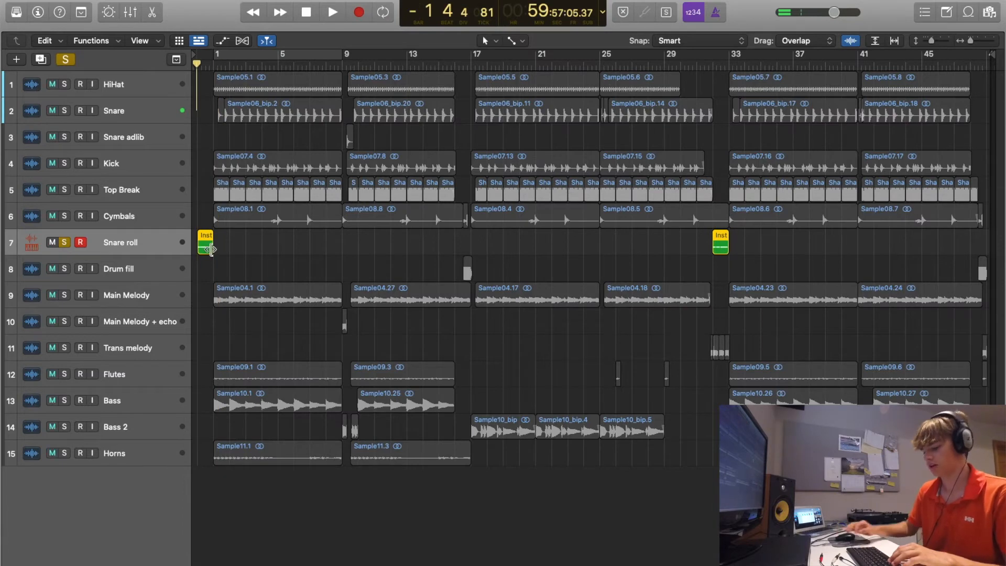
{"action": "double_click", "coordinate": [206, 246]}
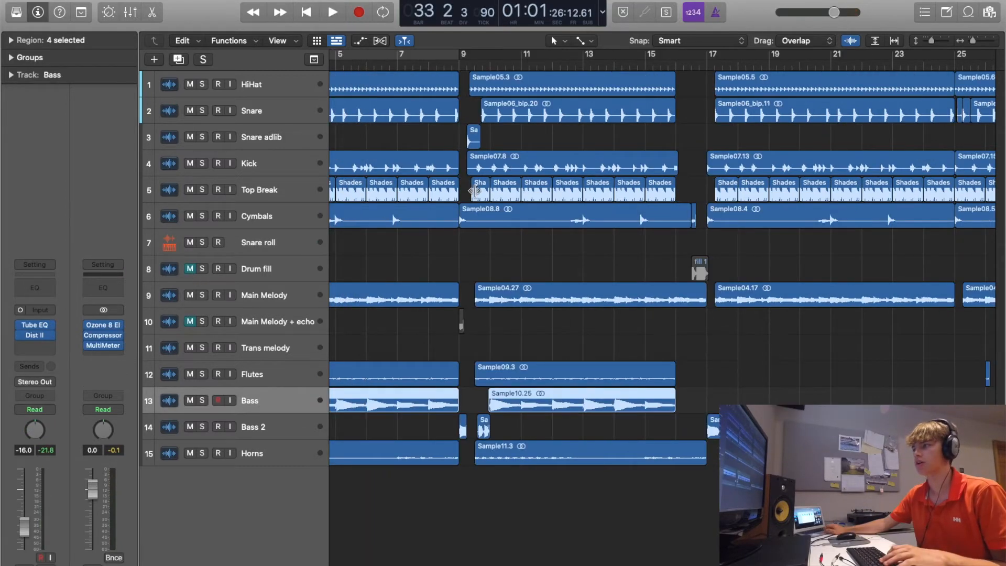
Step: Unmute the Drum fill track, solo it together with Cymbals, and play the fill from bar 16
{"action": "left_click", "coordinate": [676, 64]}
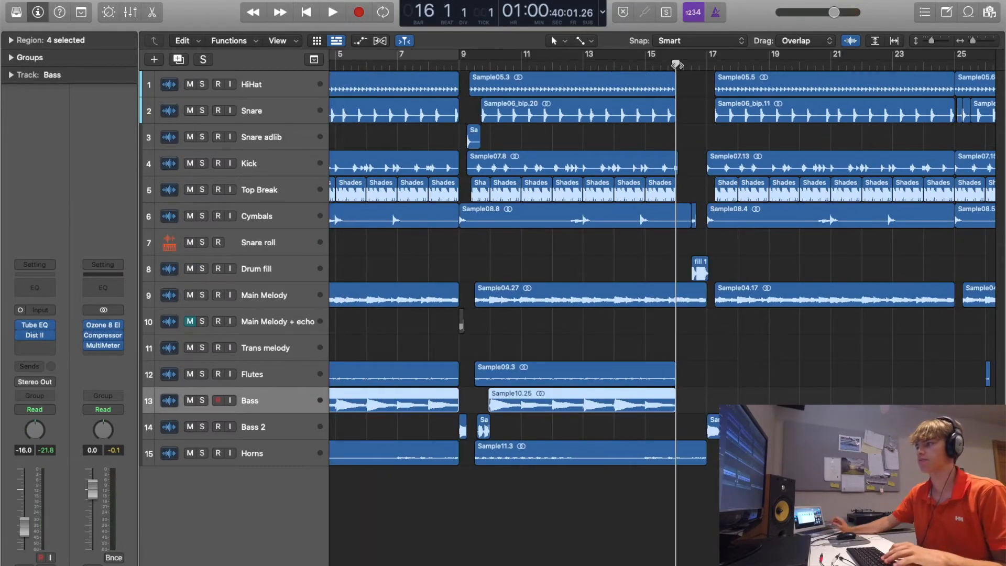
{"action": "left_click", "coordinate": [269, 272]}
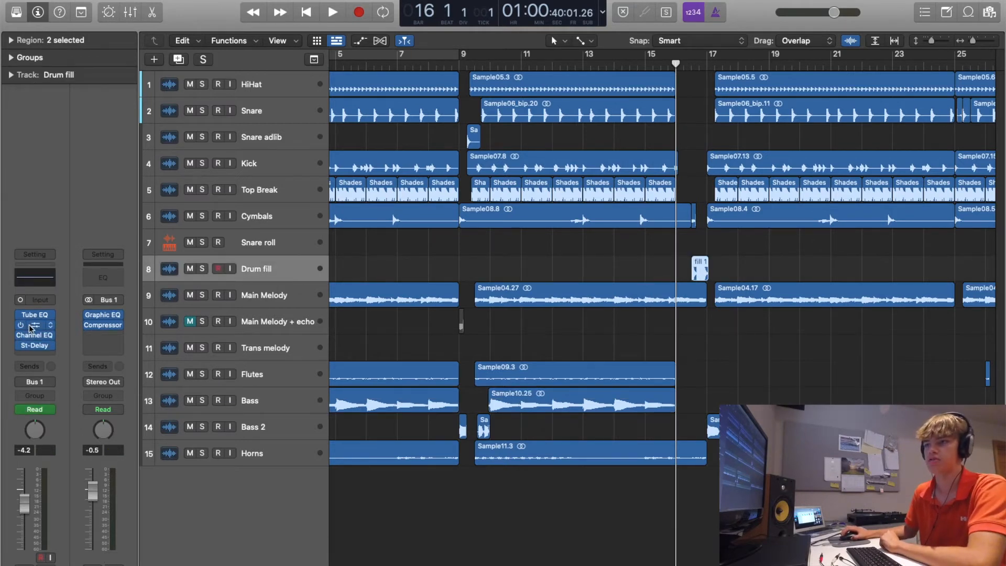
{"action": "left_click", "coordinate": [202, 270]}
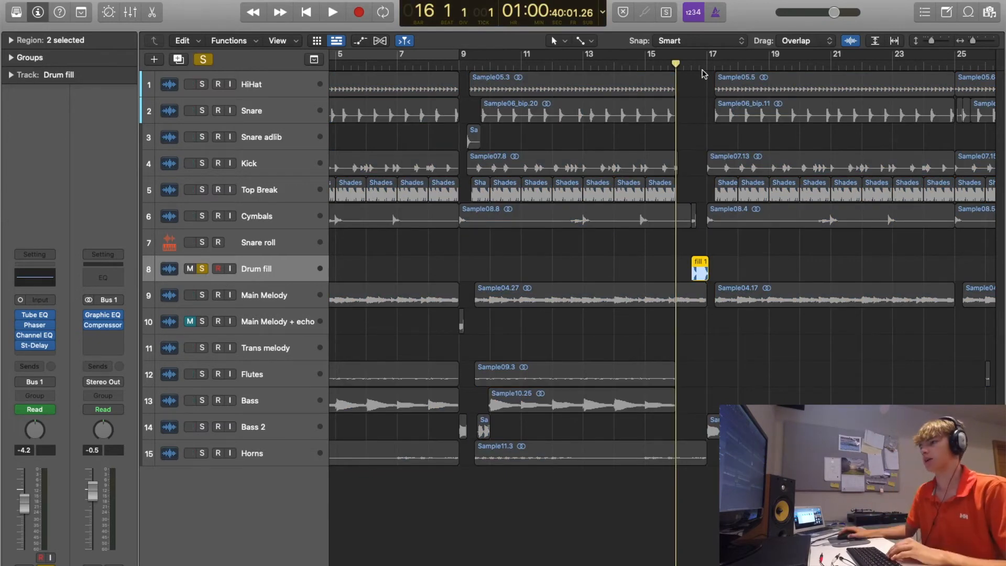
{"action": "key", "text": "space"}
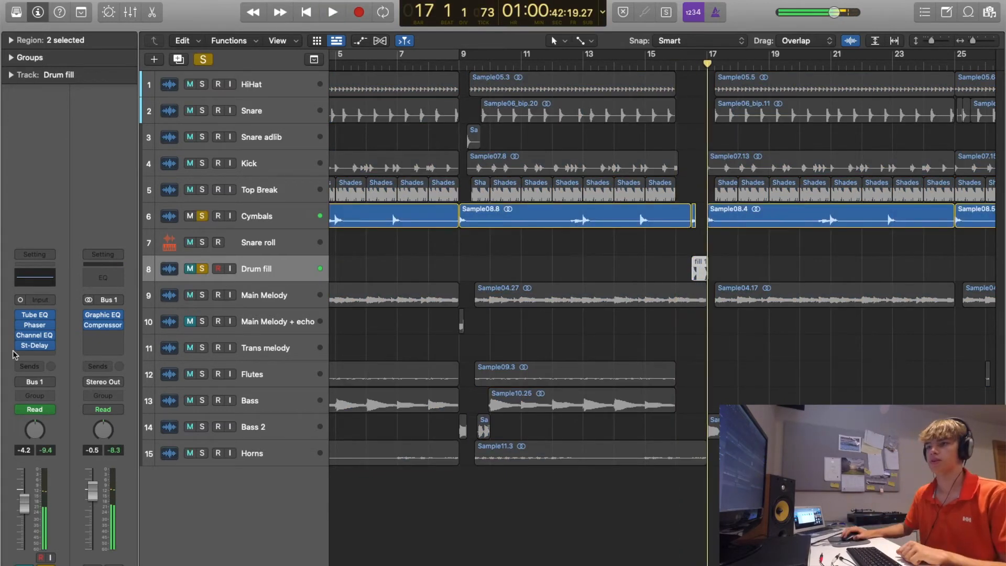
Step: Bypass the St-Delay effect on the Drum fill track and play the soloed fill from about bar 16
{"action": "mouse_move", "coordinate": [17, 348]}
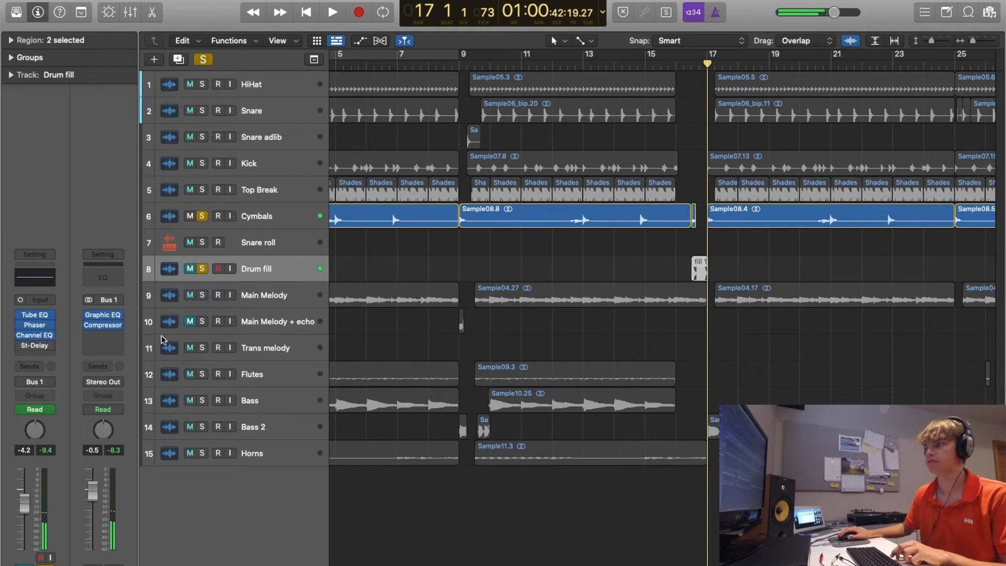
{"action": "left_click", "coordinate": [672, 63]}
{"action": "key", "text": "space"}
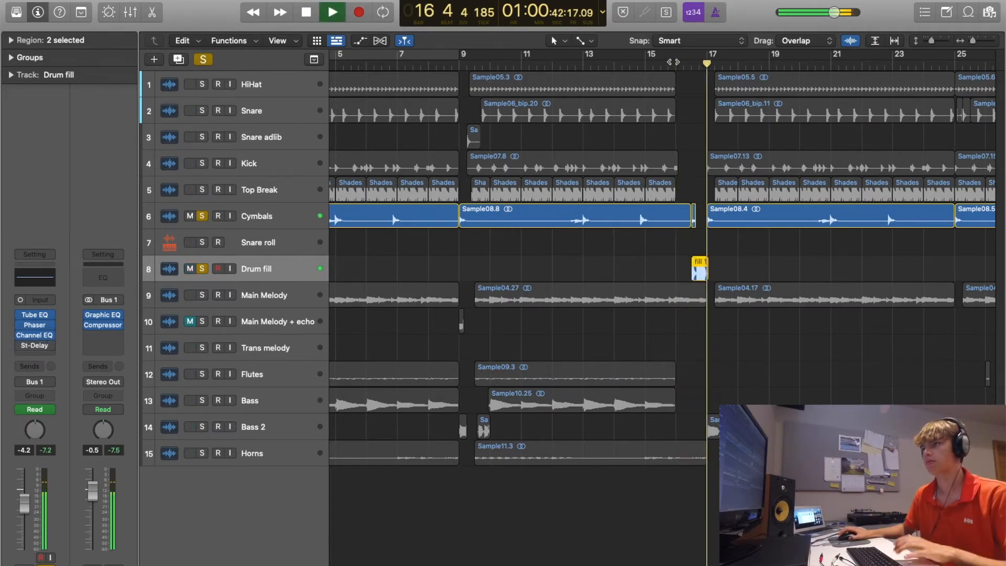
{"action": "key", "text": "space"}
Step: Clear the solos and play the drum fill before bar 17 in the full mix with St-Delay bypassed
{"action": "key", "text": "m"}
{"action": "key", "text": "s"}
{"action": "key", "text": "m"}
{"action": "key", "text": "space"}
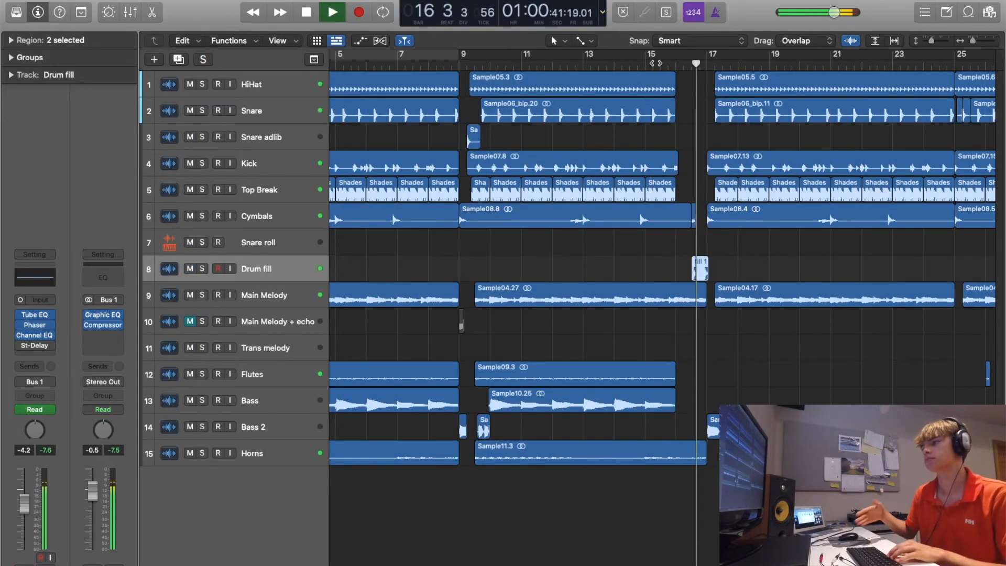
{"action": "key", "text": "space"}
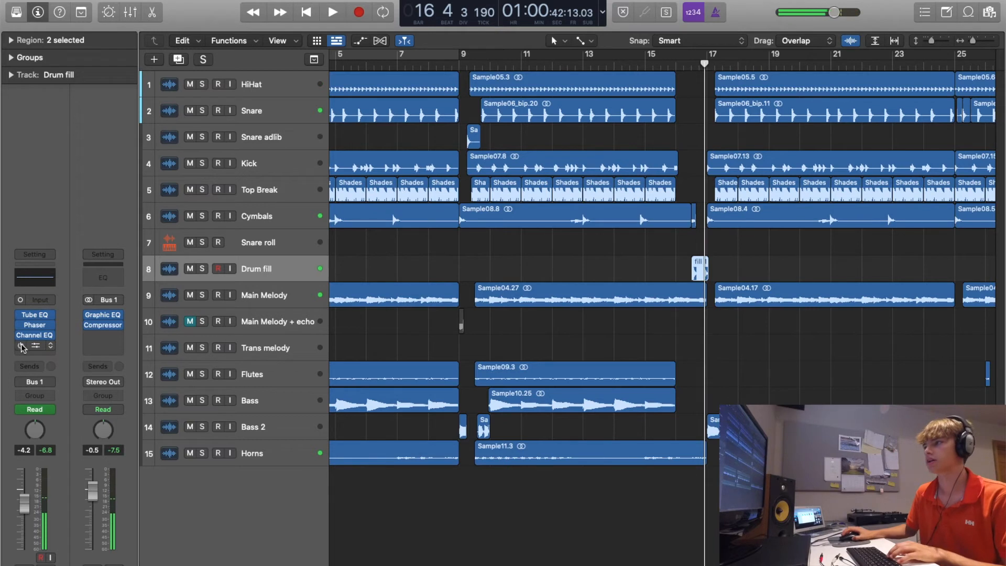
Step: Re-enable St-Delay on the Drum fill track and play the full mix from bar 16 for comparison
{"action": "left_click", "coordinate": [681, 66]}
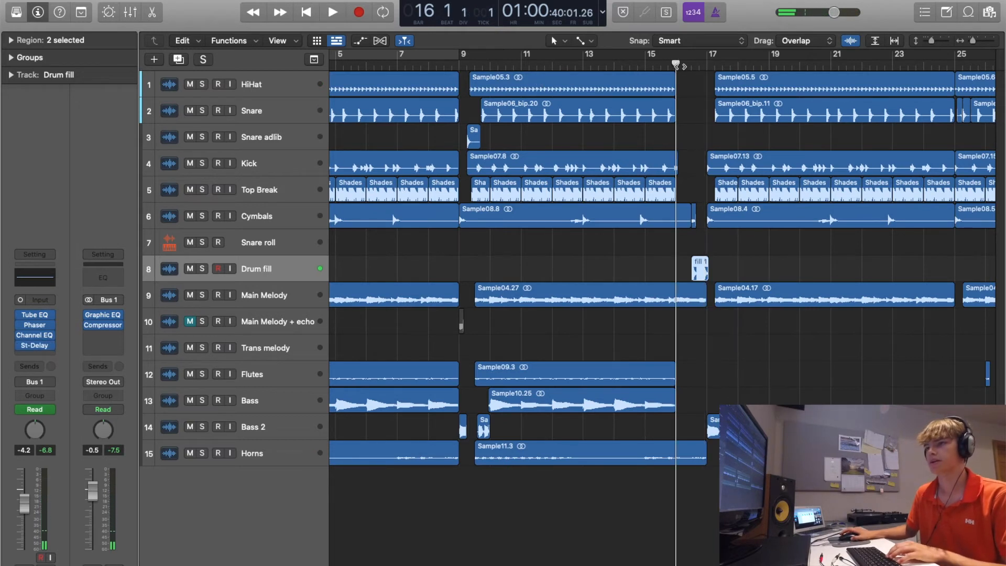
{"action": "key", "text": "space"}
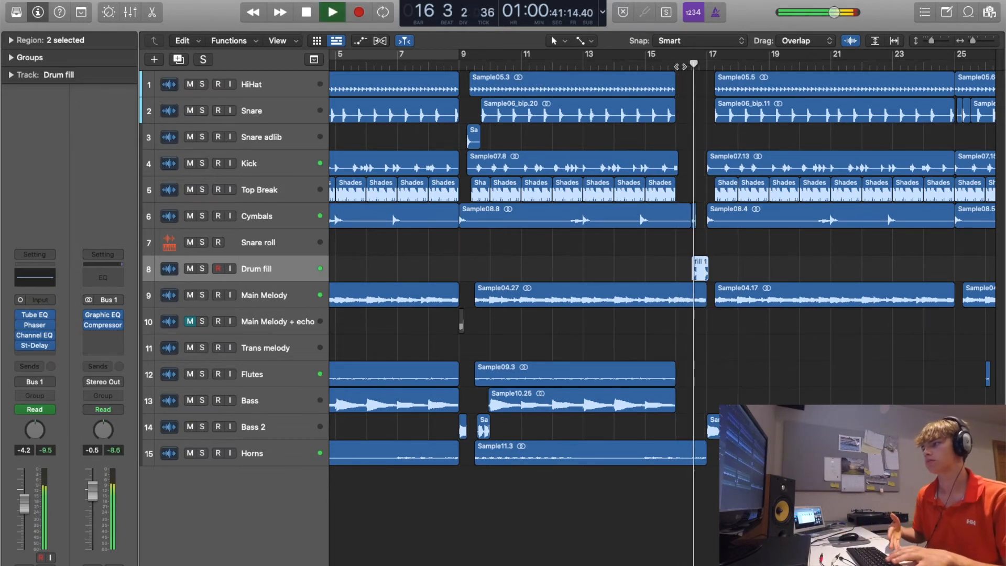
{"action": "key", "text": "ctrl+m"}
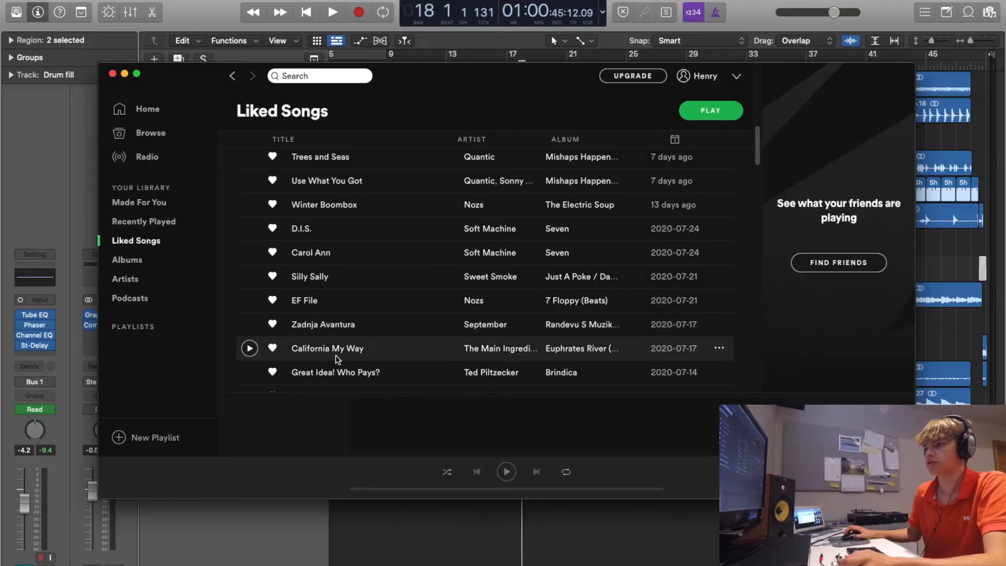
Step: Switch to Spotify, briefly play California My Way from Liked Songs, pause it, and move the window lower over the project
{"action": "scroll", "coordinate": [340, 357], "scroll_direction": "down", "scroll_amount": 2}
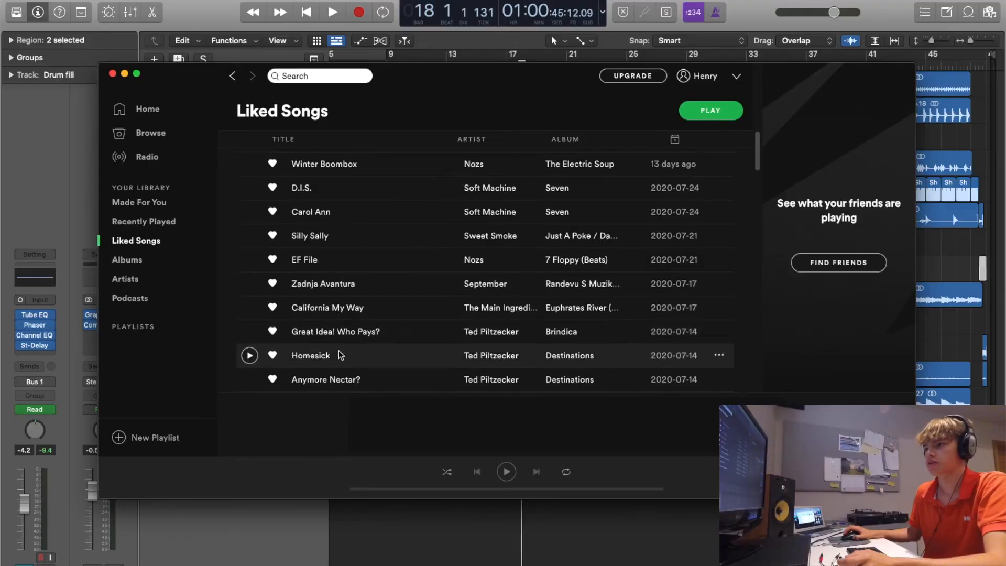
{"action": "left_click", "coordinate": [248, 308]}
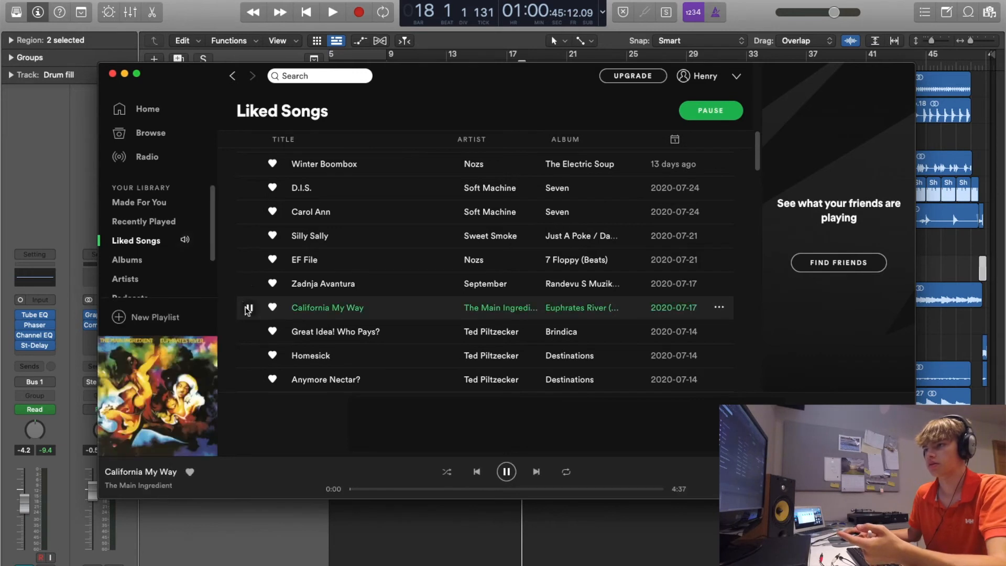
{"action": "left_click", "coordinate": [249, 308]}
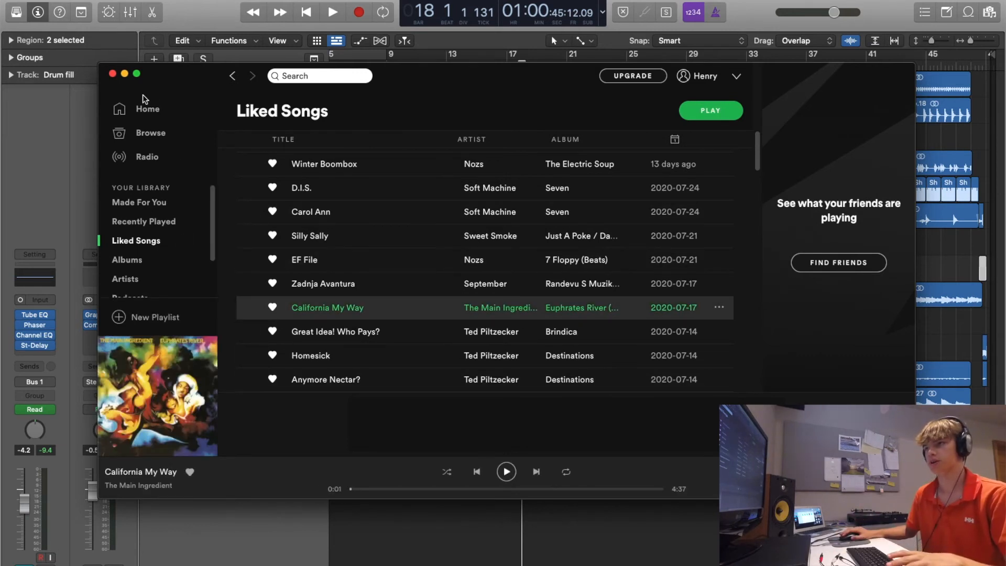
{"action": "left_click_drag", "start_coordinate": [197, 77], "coordinate": [224, 130]}
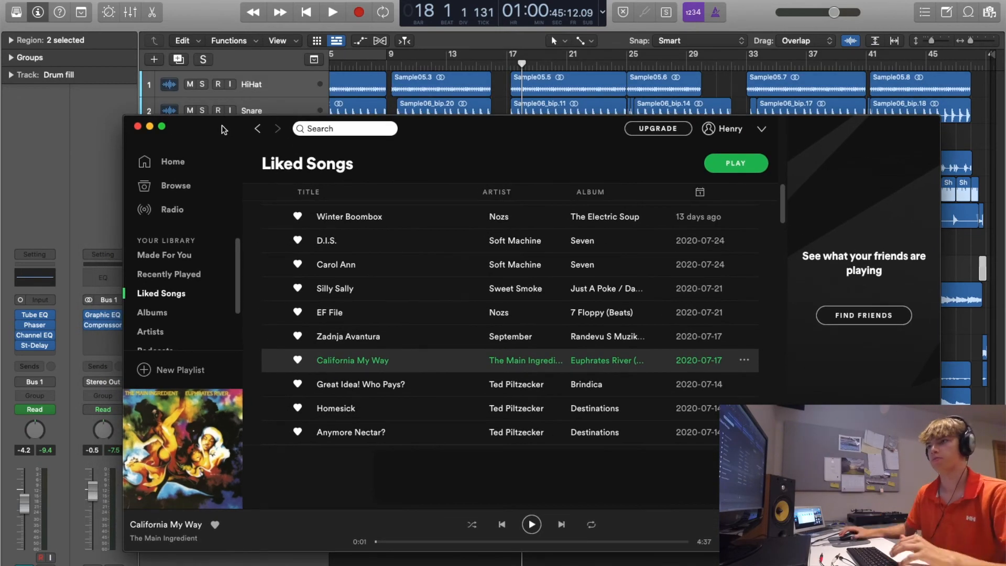